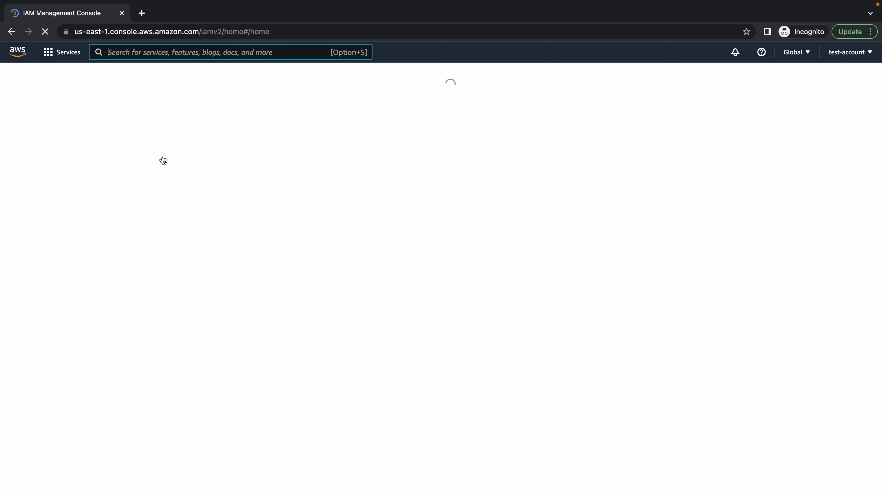
# Start a new role in the test account that trusts another AWS account
pyautogui.click(25, 204)
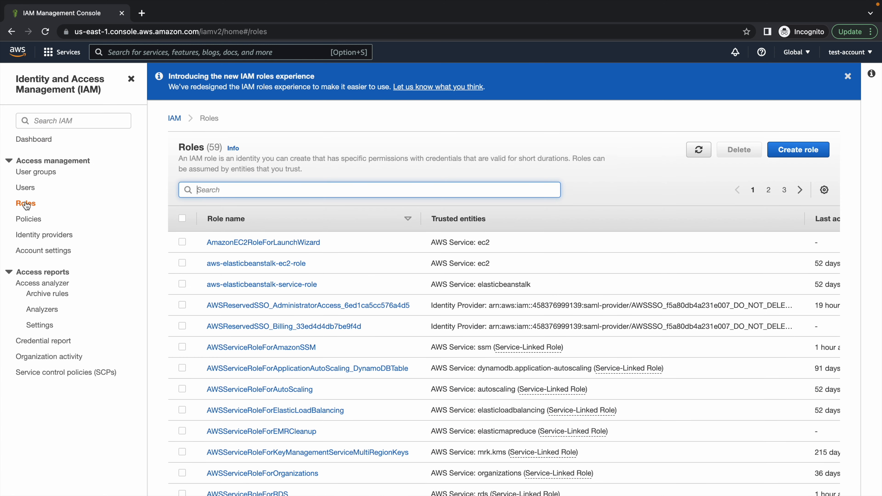
pyautogui.click(787, 160)
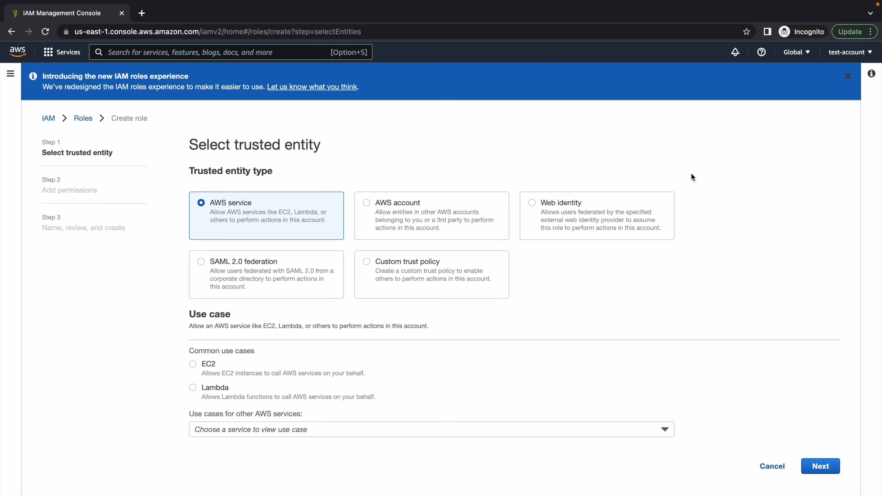
pyautogui.click(367, 203)
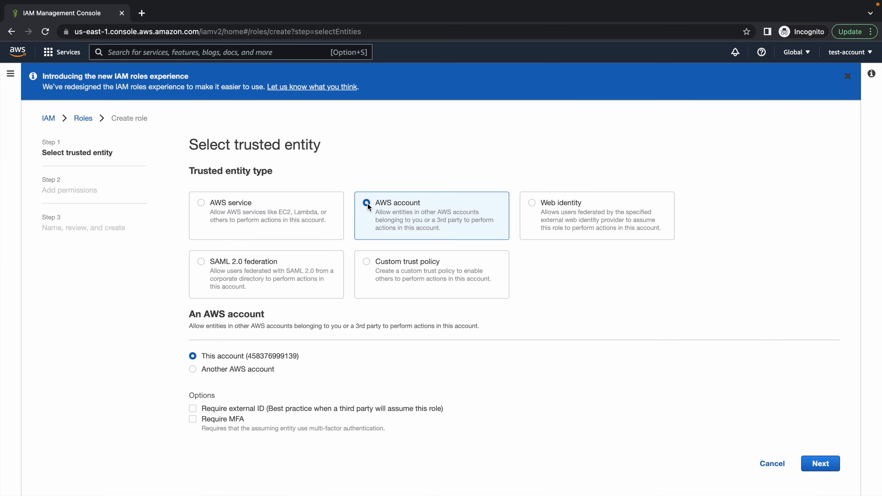
pyautogui.moveTo(187, 325); pyautogui.dragTo(479, 325)
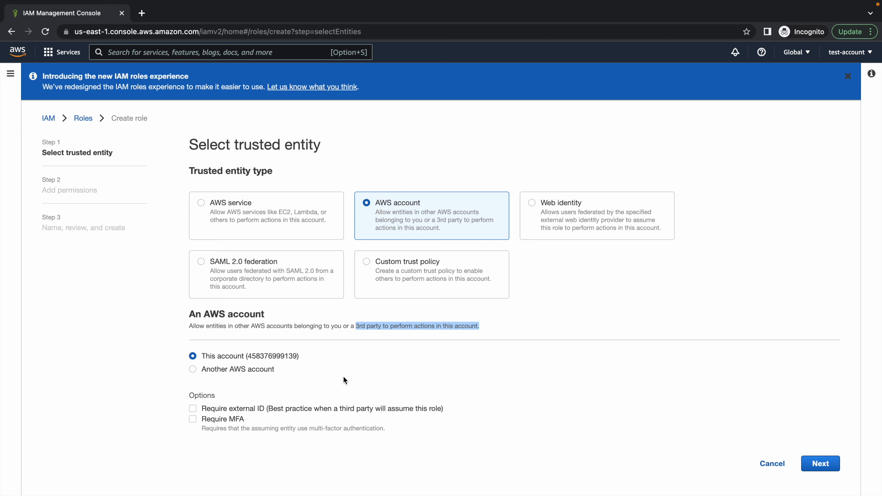
pyautogui.click(193, 369)
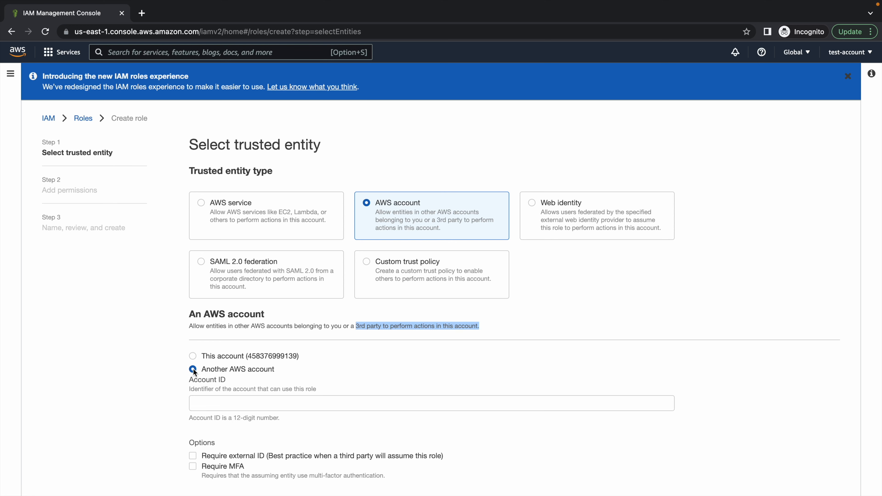
# Enter the user account's ID, copied from its account menu, as the trusted account
pyautogui.click(206, 400)
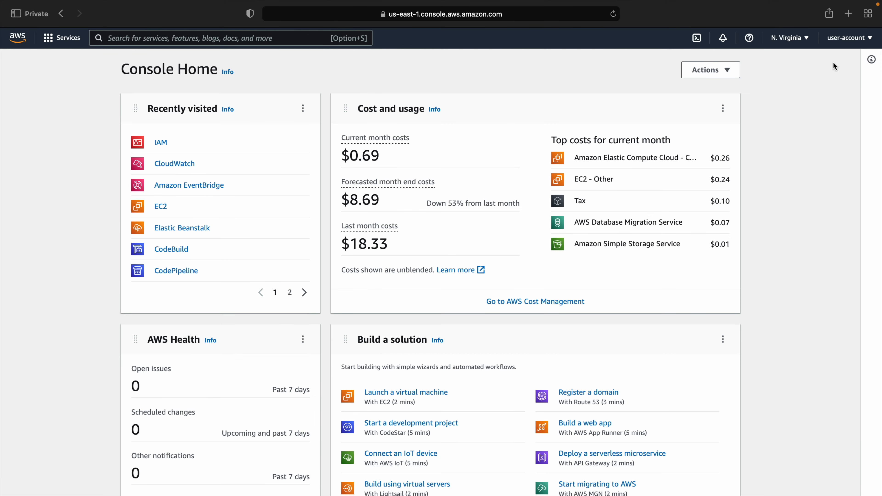
pyautogui.click(846, 41)
pyautogui.click(829, 64)
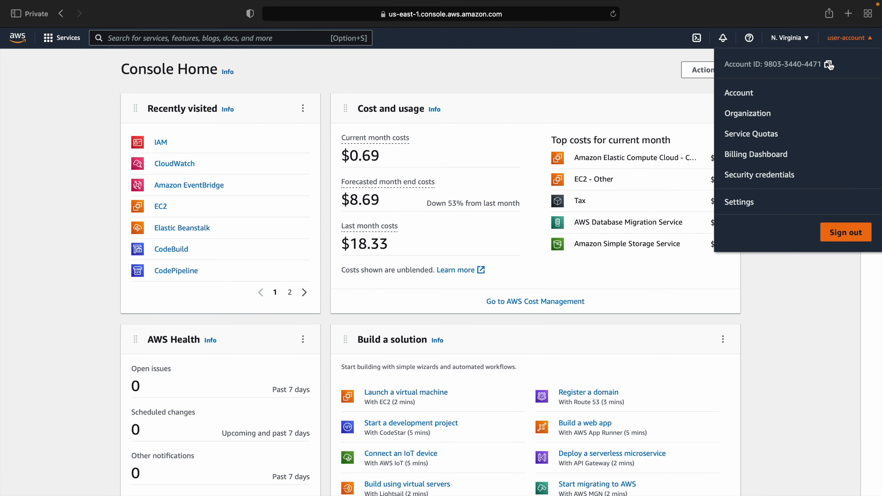
pyautogui.hotkey('ctrl', 'Right')
pyautogui.hotkey('ctrl', 'Right')
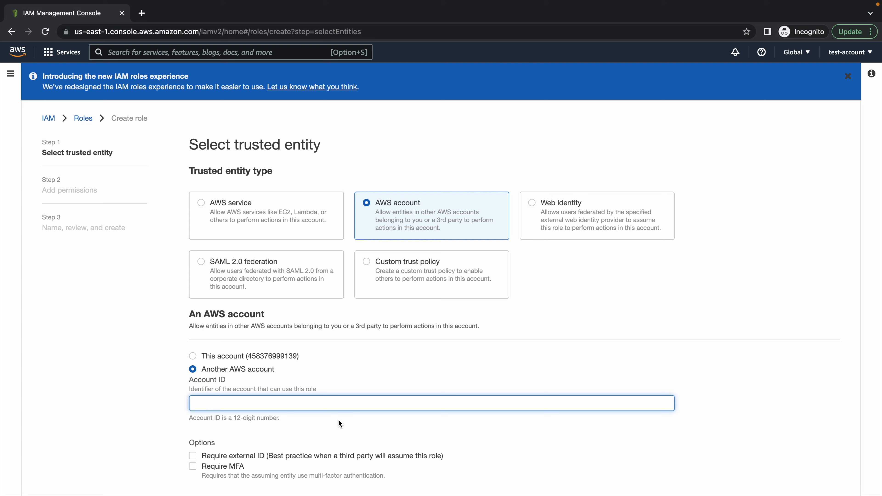
pyautogui.press('super+v')
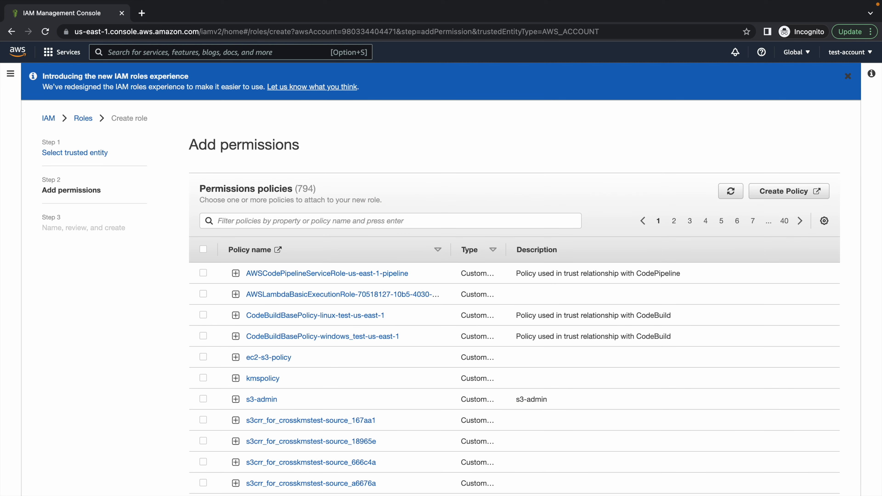
pyautogui.click(329, 219)
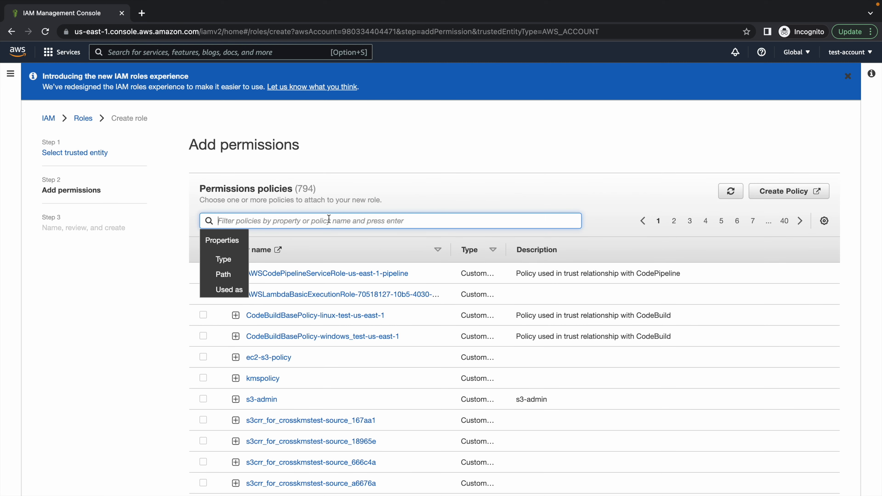
# Filter the permission policies by 'admin' and attach AdministratorAccess
pyautogui.write('admin')
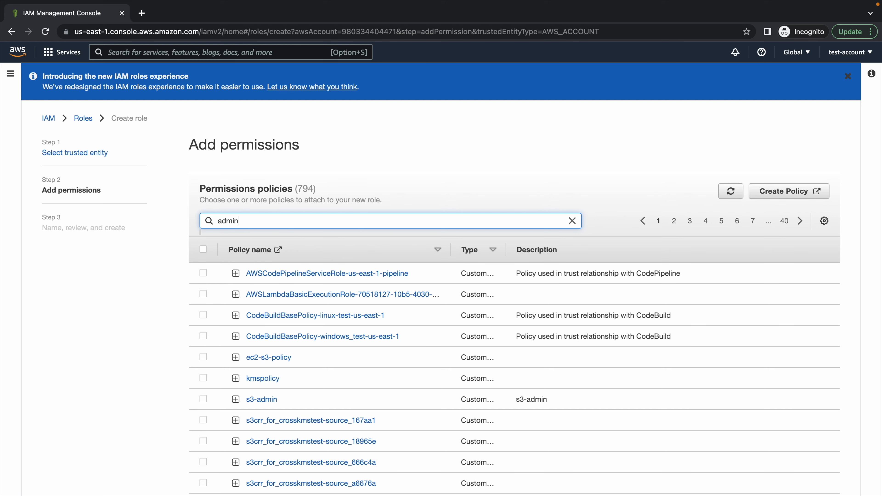
pyautogui.press('Return')
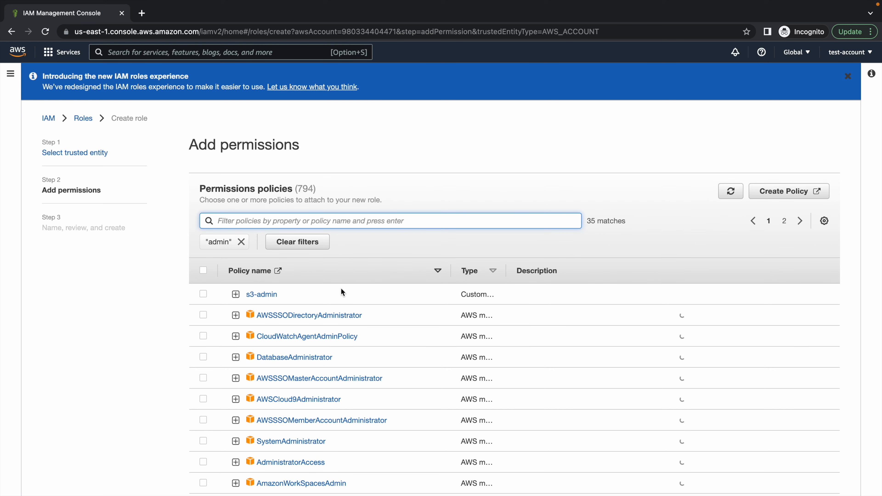
pyautogui.click(203, 462)
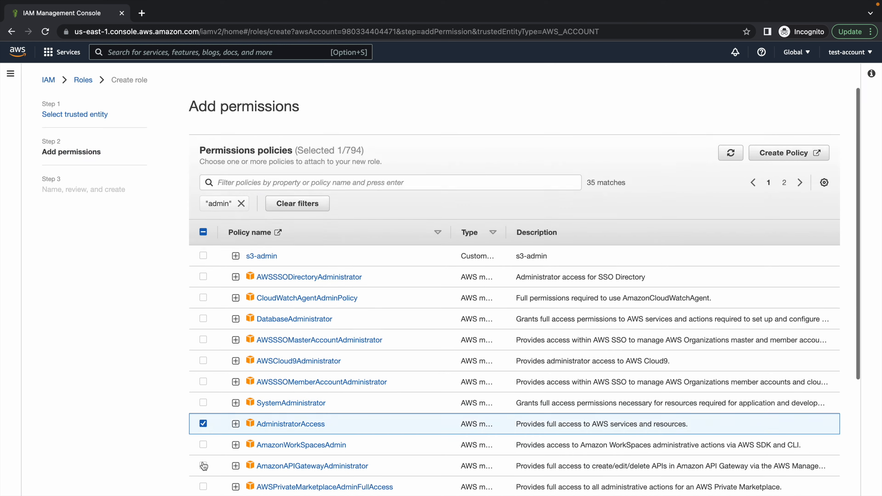
pyautogui.scroll(-8, 189, 442)
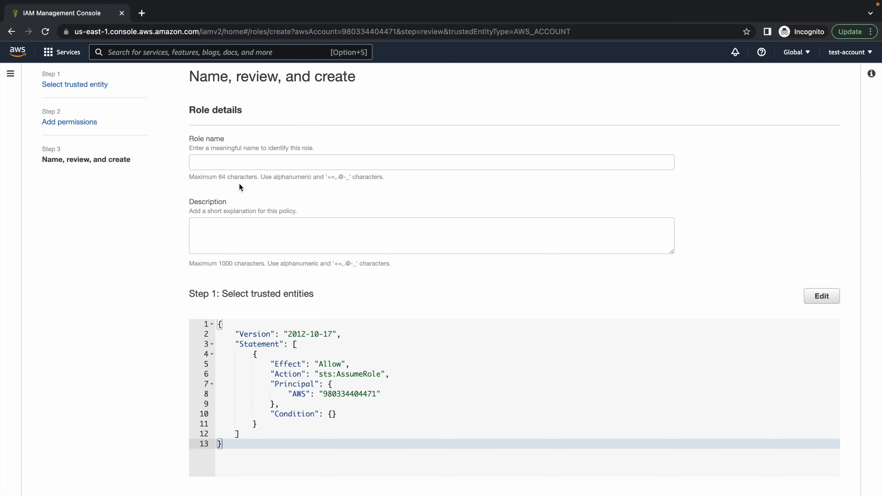
# Name the role cross-test-admin, reuse the name as its description, create it, then go to production
pyautogui.click(230, 162)
pyautogui.write('cross-test')
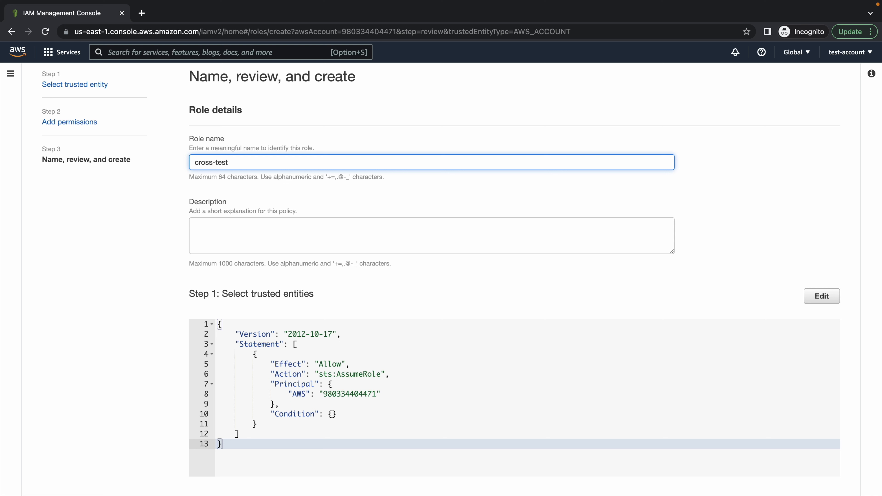
pyautogui.write('-admin')
pyautogui.press('super+a')
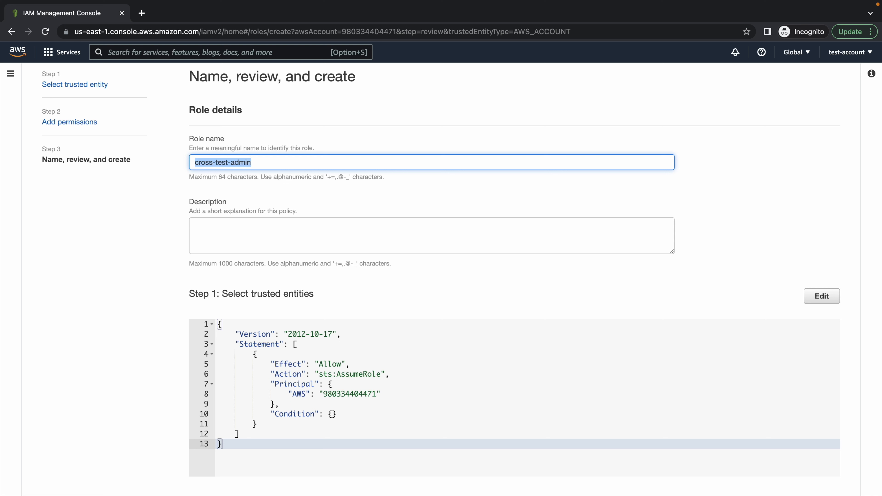
pyautogui.click(338, 229)
pyautogui.press('super+v')
pyautogui.scroll(-8, 400, 278)
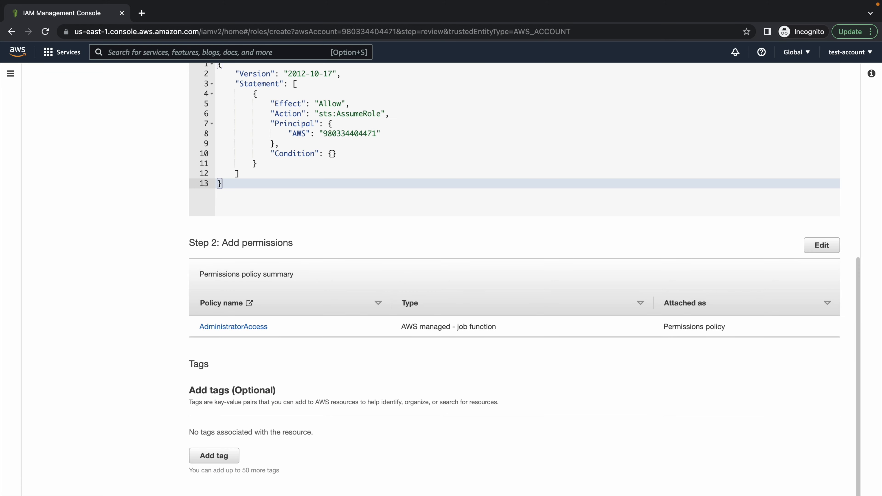
pyautogui.click(814, 494)
pyautogui.hotkey('ctrl', 'Left')
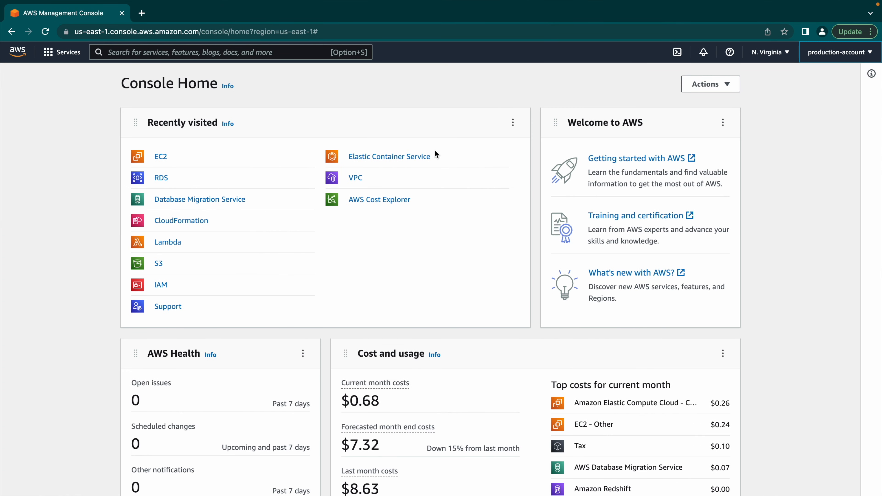
# In production IAM, start a new role that trusts another AWS account
pyautogui.click(164, 287)
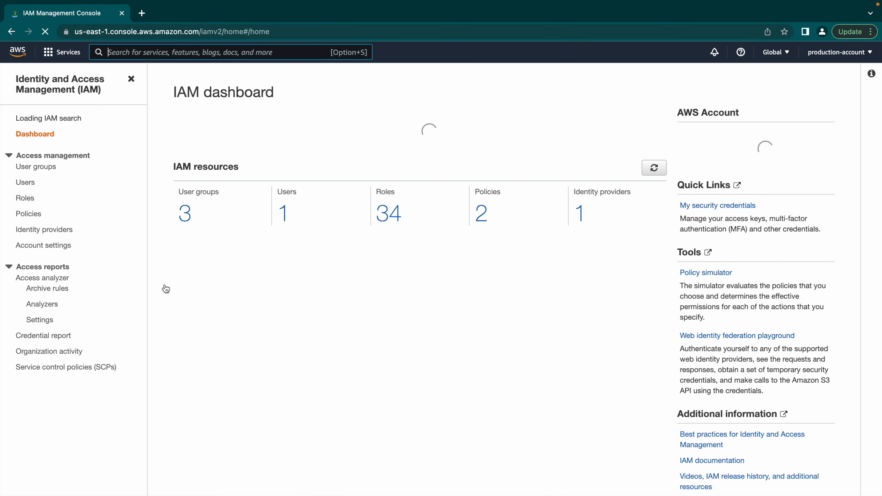
pyautogui.click(26, 189)
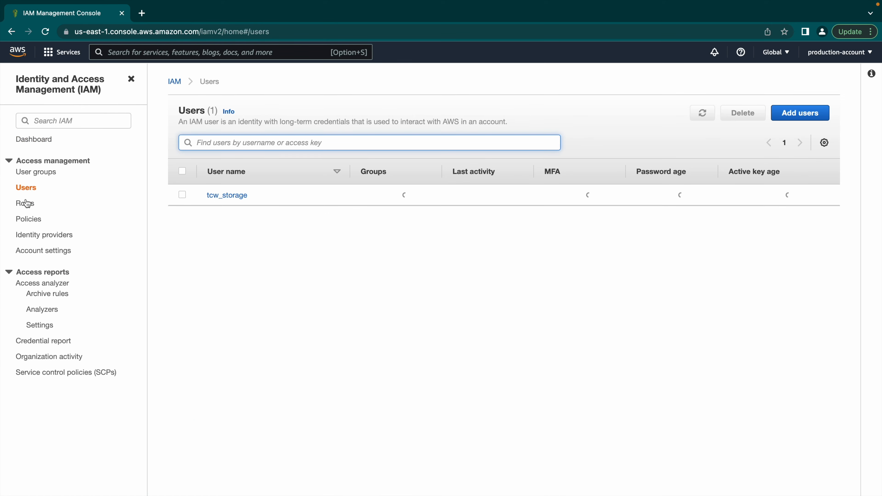
pyautogui.click(25, 203)
pyautogui.click(791, 155)
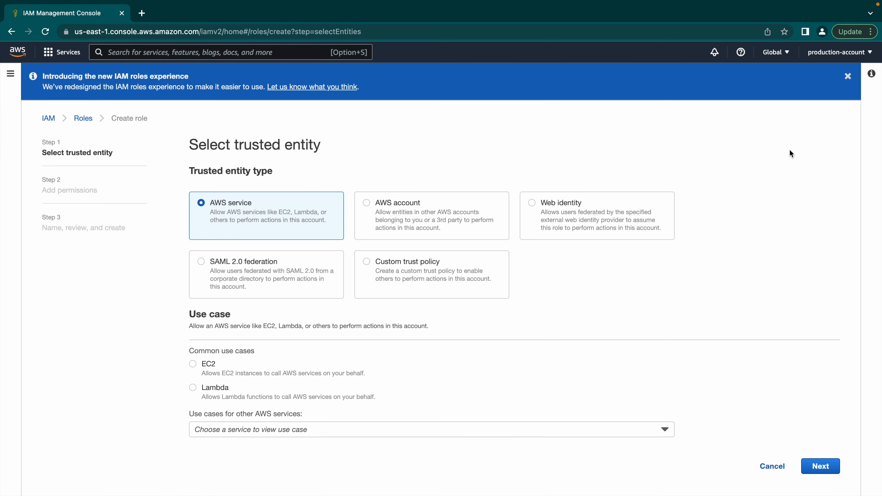
pyautogui.click(396, 208)
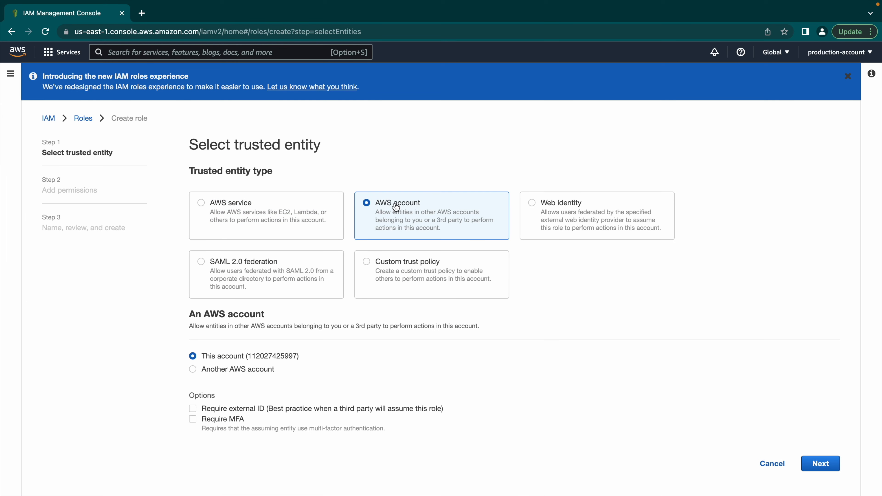
pyautogui.click(222, 369)
# Replace the mistyped account ID with the user account's ID and continue to permissions
pyautogui.click(274, 408)
pyautogui.write('cross-test-admin')
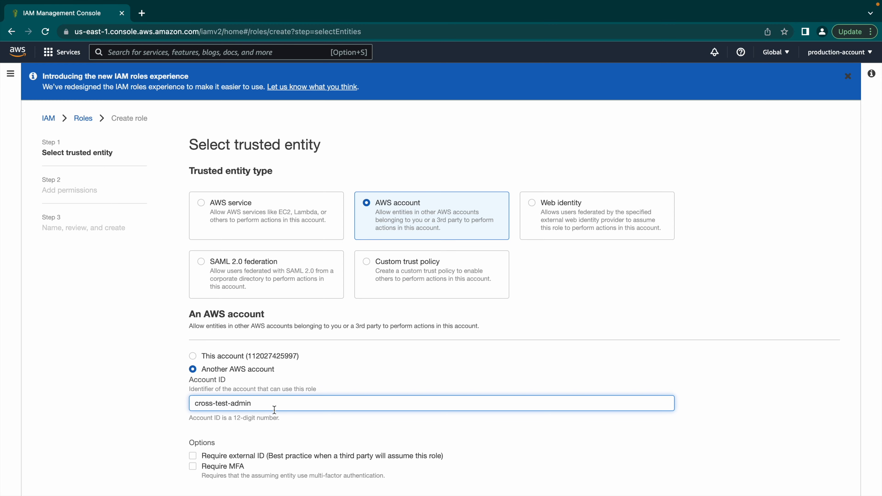
pyautogui.tripleClick(270, 410)
pyautogui.hotkey('ctrl', 'Left')
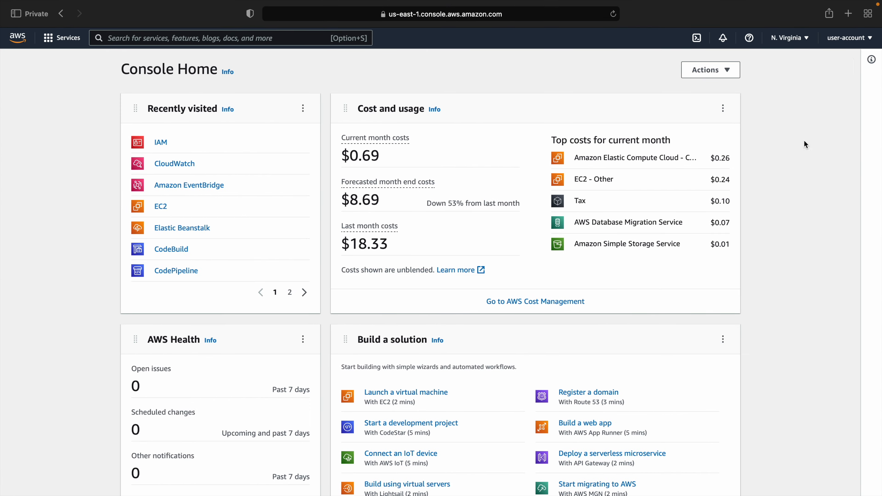
pyautogui.click(849, 38)
pyautogui.click(829, 59)
pyautogui.hotkey('ctrl', 'Right')
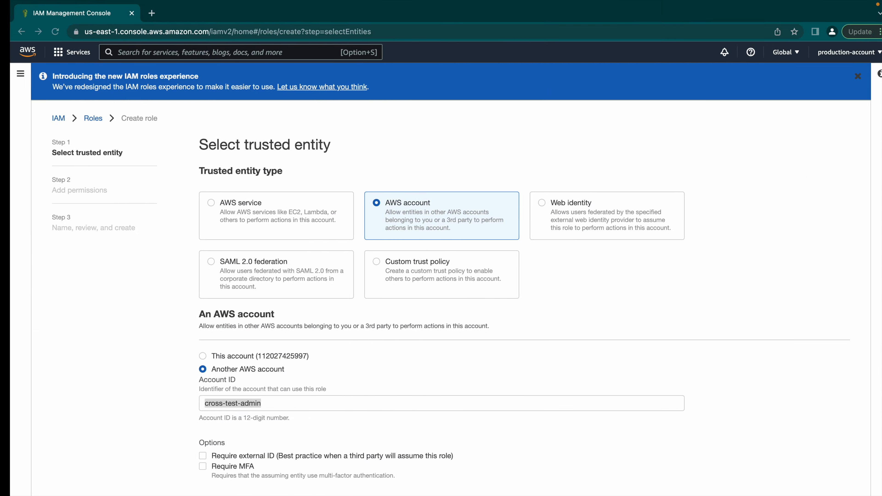
pyautogui.press('super+v')
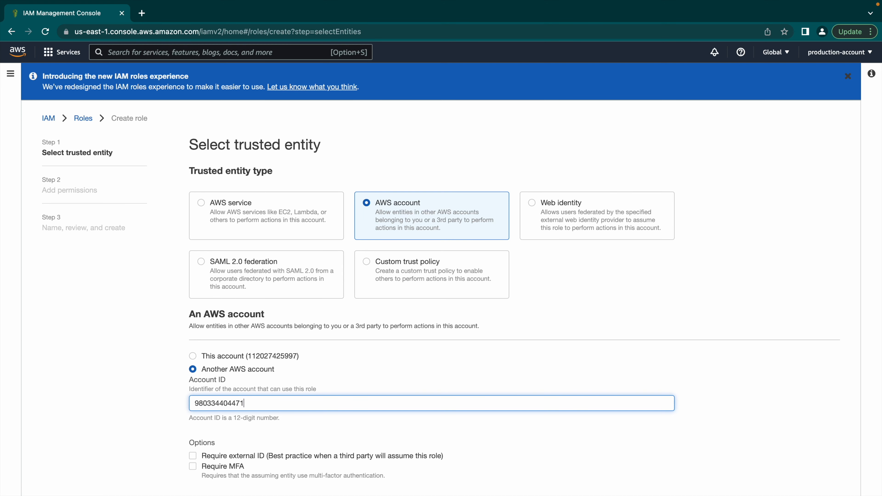
pyautogui.press('Return')
pyautogui.click(344, 221)
# Filter the policies by 'vpc' and attach AmazonVPCFullAccess
pyautogui.write('vpc')
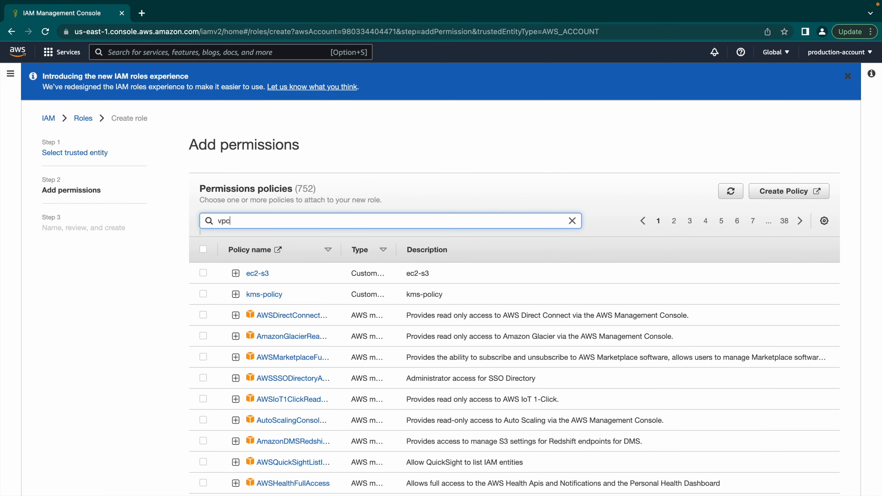
pyautogui.press('Return')
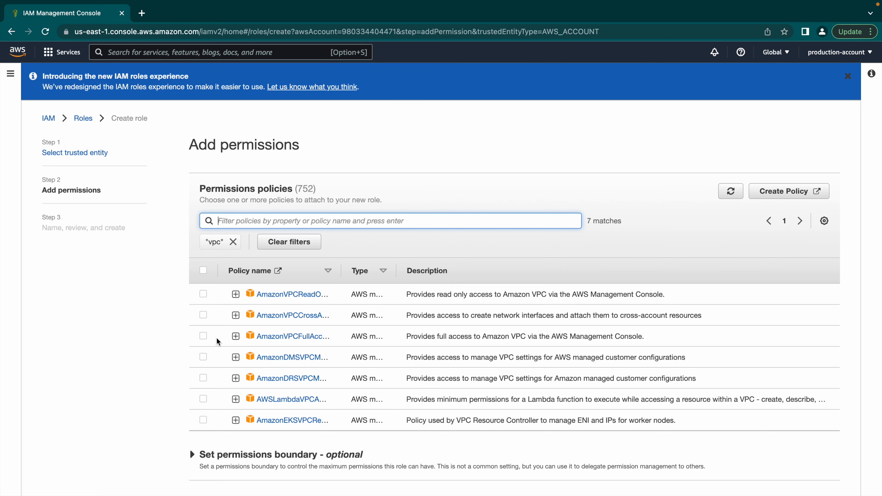
pyautogui.click(203, 336)
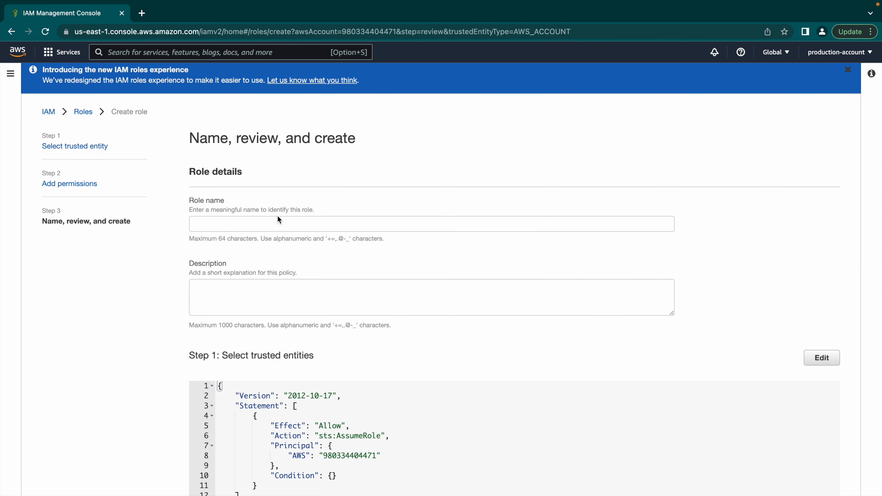
# Name the role cross-prod-vpc, reuse the name as its description, and create the role
pyautogui.click(277, 217)
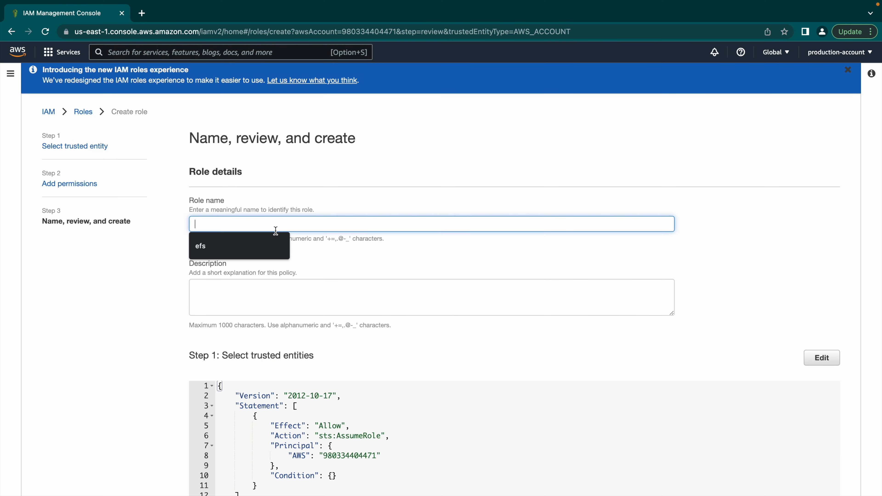
pyautogui.write('cross-prod-vpc')
pyautogui.press('super+a')
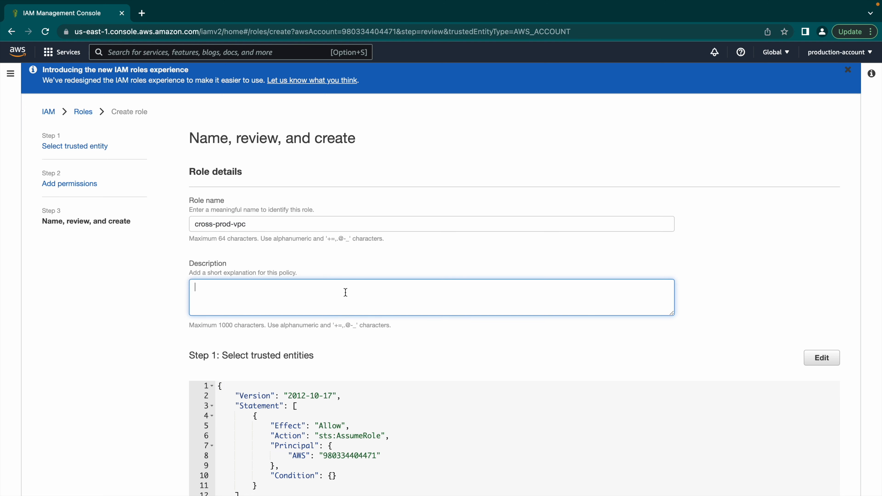
pyautogui.click(346, 292)
pyautogui.press('super+v')
pyautogui.scroll(-5, 575, 364)
pyautogui.scroll(-4, 575, 364)
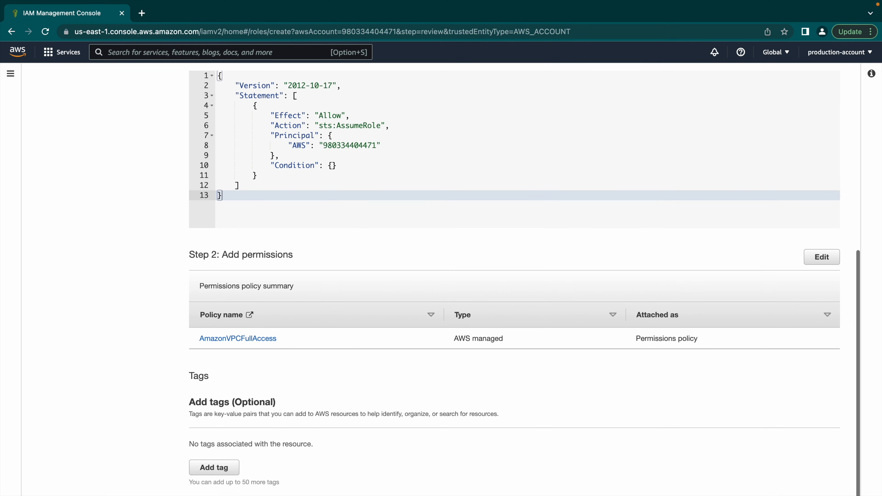
pyautogui.click(809, 495)
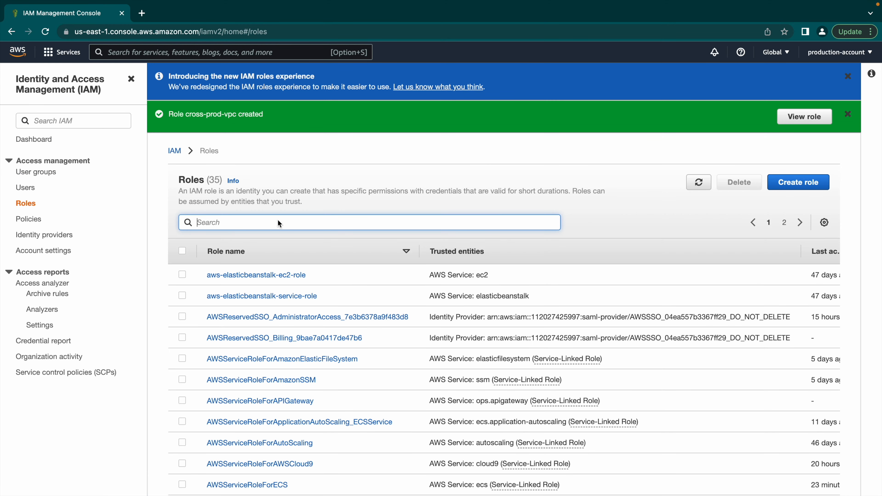
pyautogui.hotkey('ctrl', 'Left')
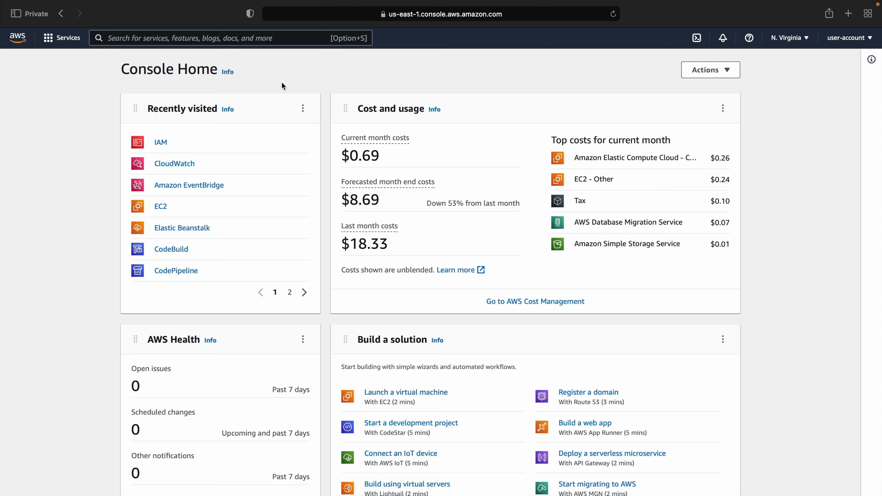
# Open IAM from Recently visited, go to Users, and start adding a new user
pyautogui.click(164, 143)
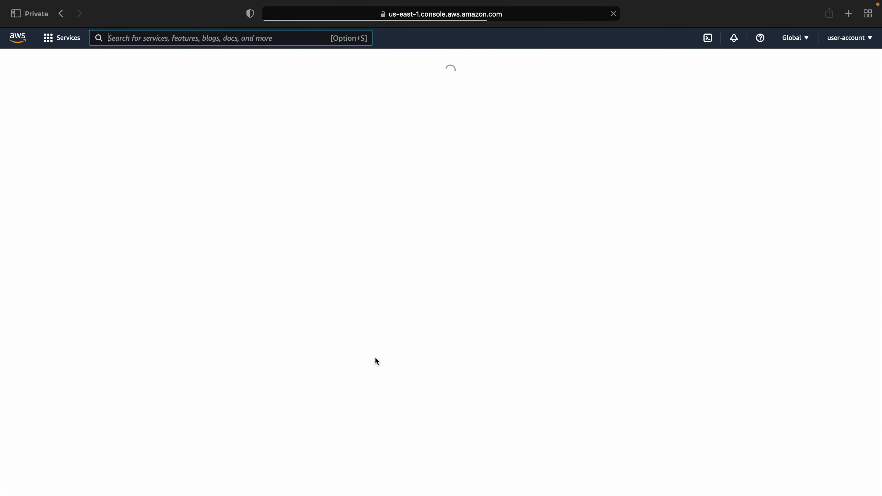
pyautogui.click(25, 174)
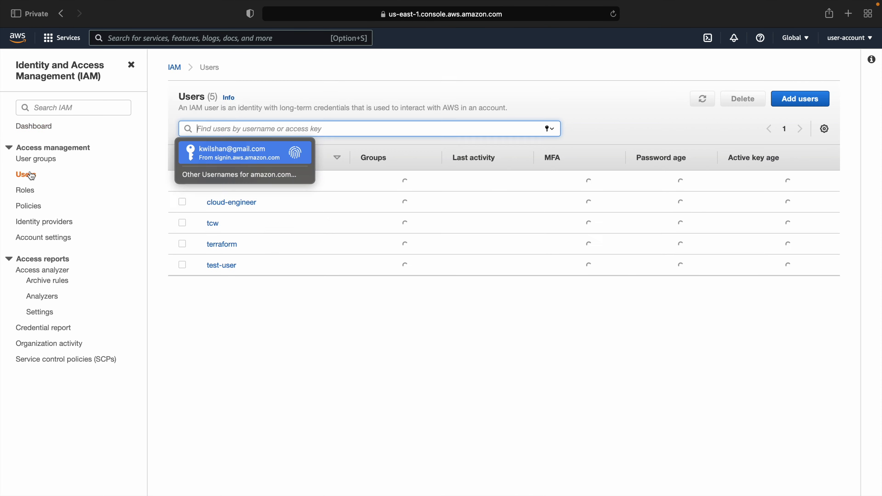
pyautogui.click(809, 143)
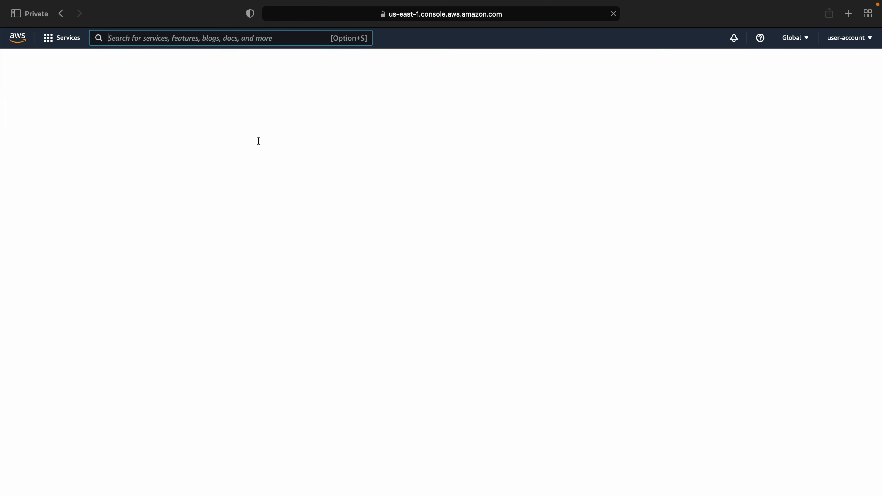
# Name the user cloud and give console access with a custom password, no reset required
pyautogui.click(378, 143)
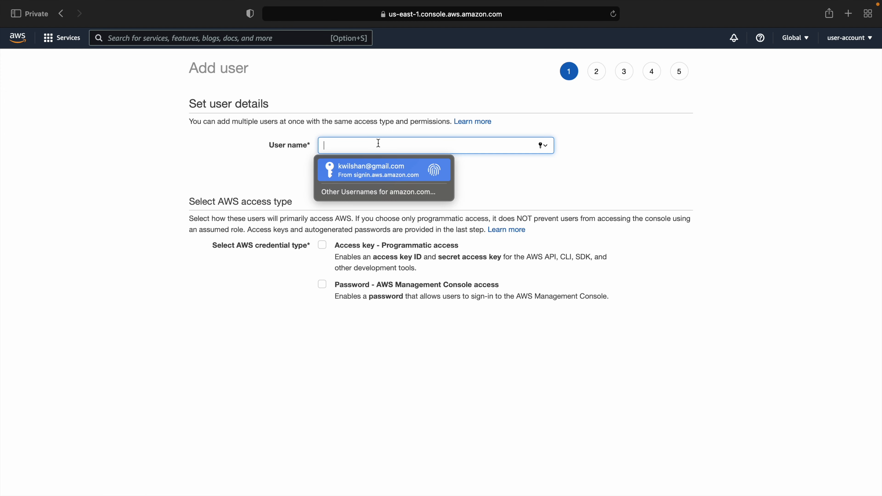
pyautogui.write('c')
pyautogui.press('BackSpace')
pyautogui.write('cloud')
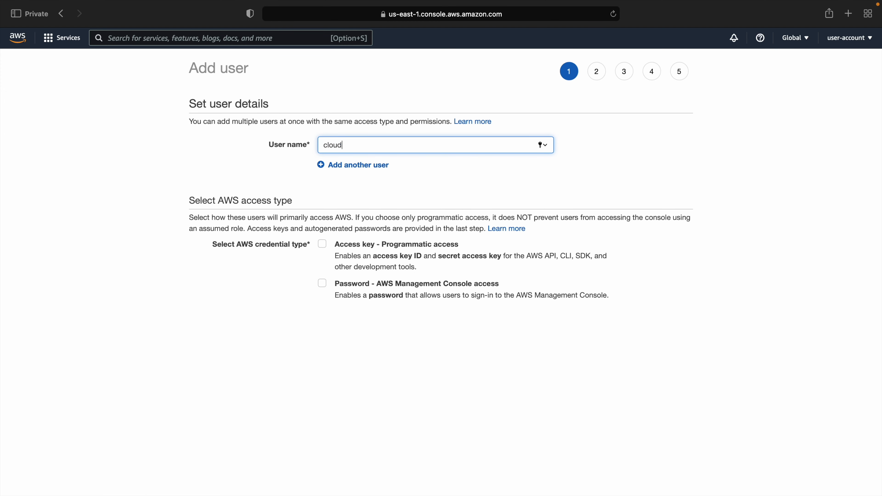
pyautogui.click(324, 283)
pyautogui.click(361, 332)
pyautogui.click(375, 351)
pyautogui.write('P••••••••••')
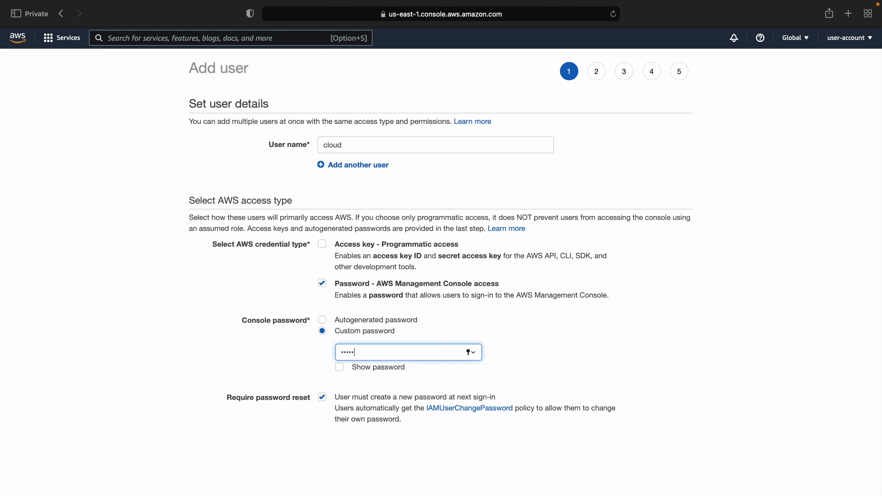
pyautogui.click(354, 397)
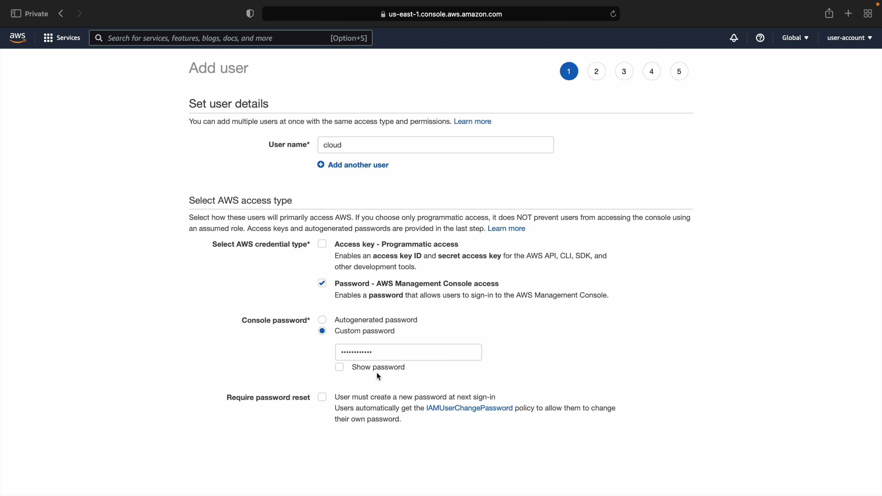
pyautogui.click(339, 367)
pyautogui.click(413, 354)
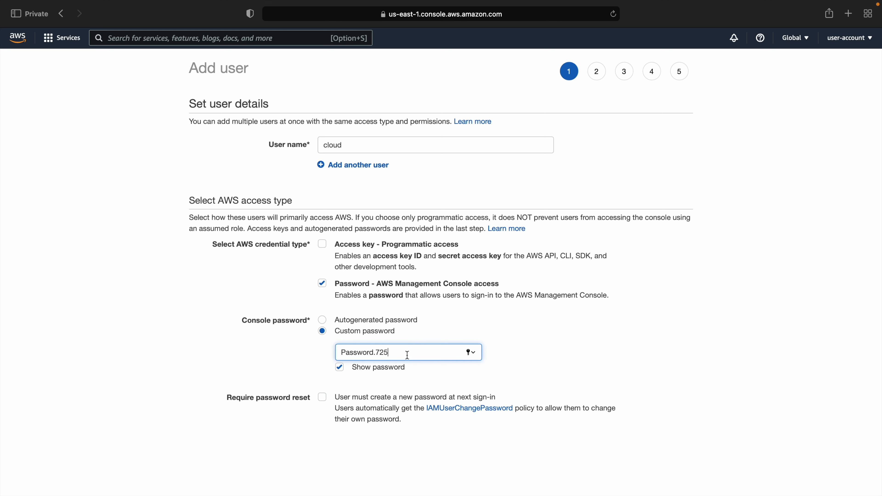
pyautogui.moveTo(412, 355); pyautogui.dragTo(300, 356)
pyautogui.press('Return')
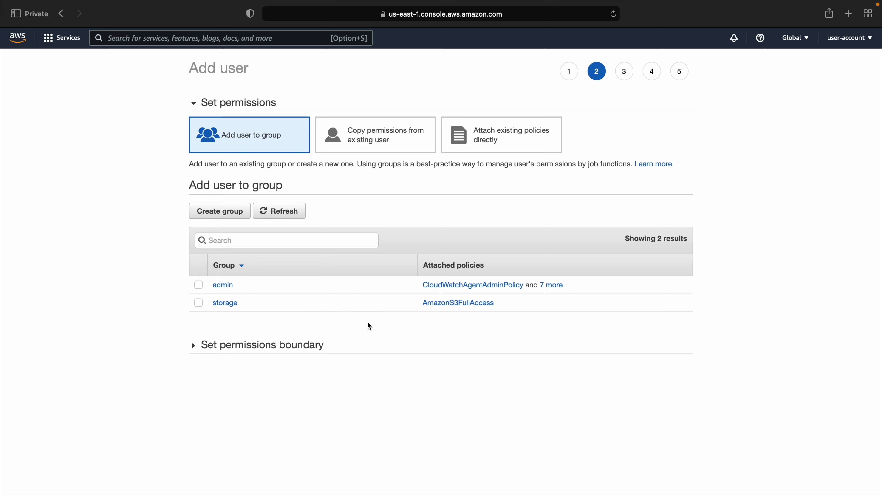
# Attach AdministratorAccess directly, create the user, and follow the account's sign-in link
pyautogui.click(450, 135)
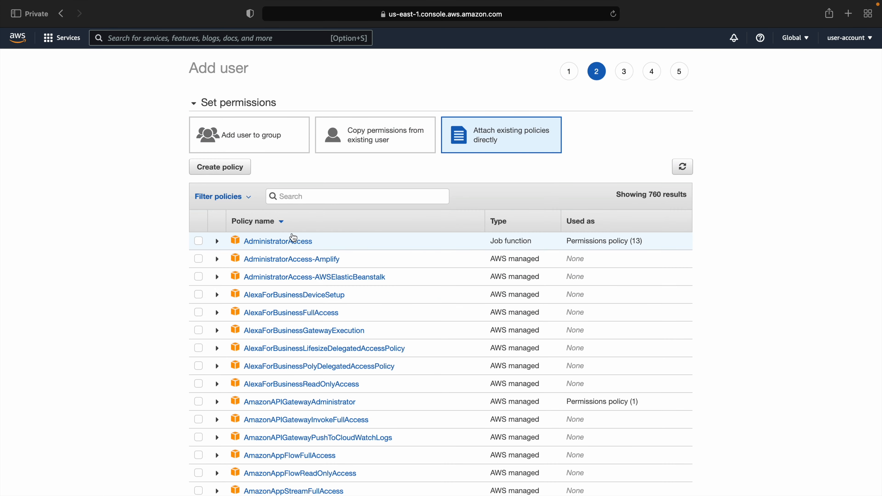
pyautogui.click(198, 241)
pyautogui.click(670, 495)
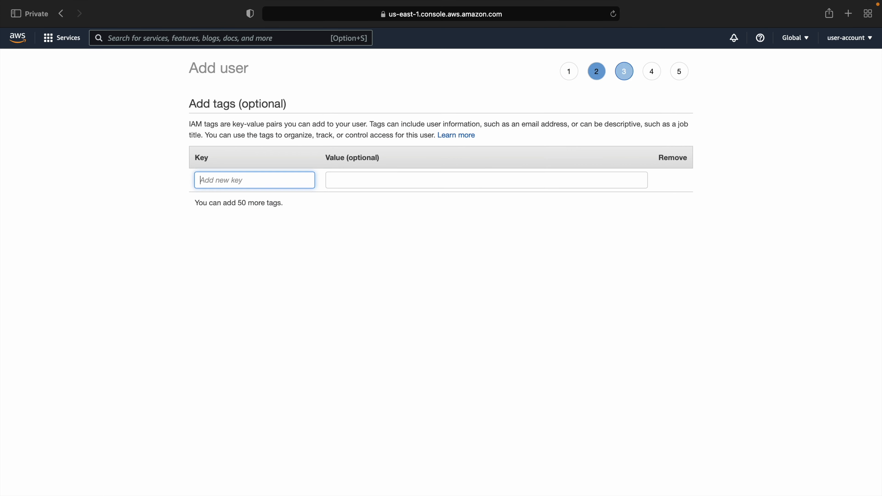
pyautogui.click(667, 495)
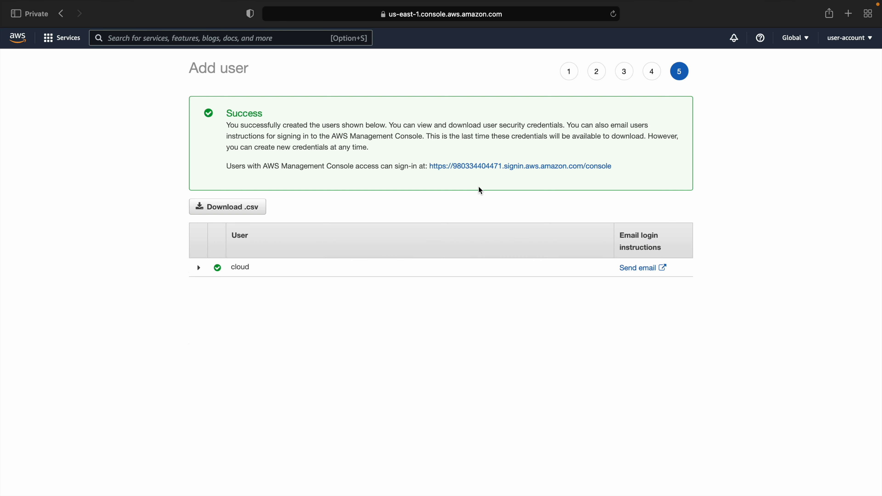
pyautogui.click(507, 167)
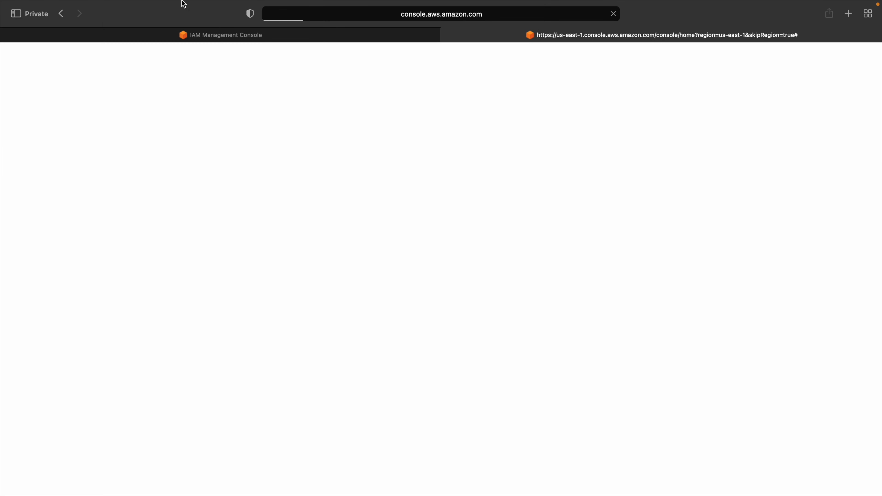
# Sign in as IAM user cloud with its password and show the account menu on Console Home
pyautogui.click(6, 35)
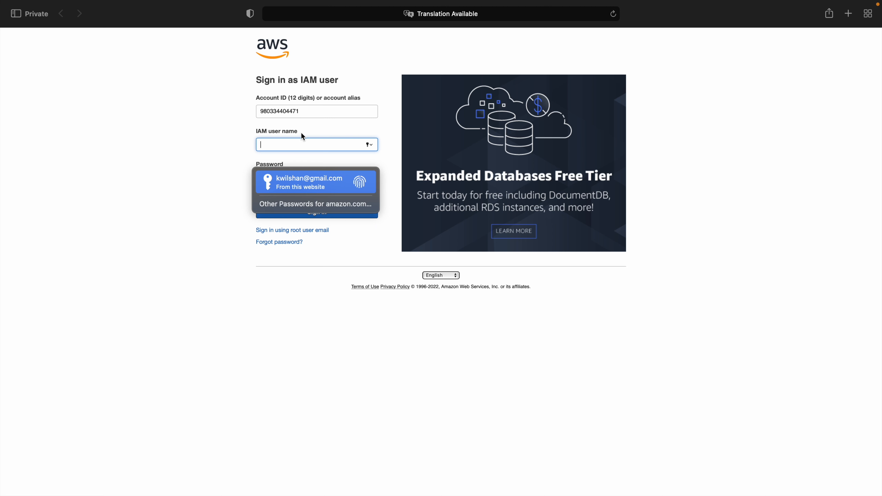
pyautogui.write('cloud')
pyautogui.press('Tab')
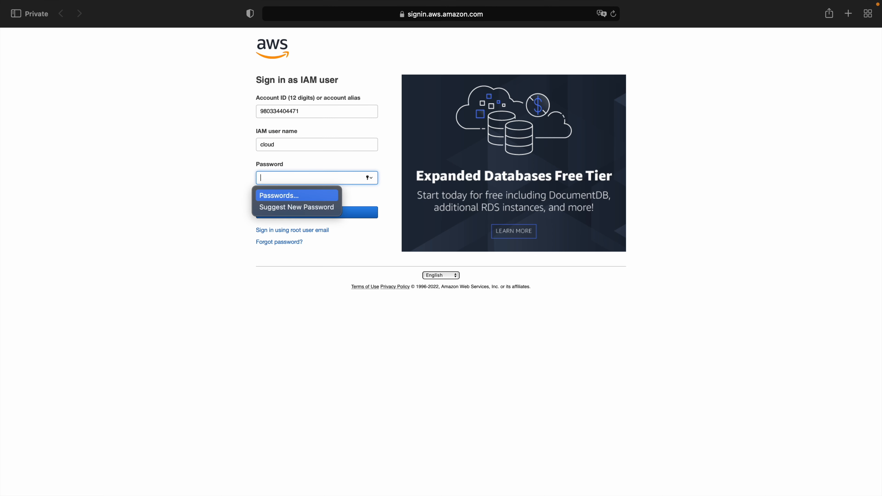
pyautogui.write('•')
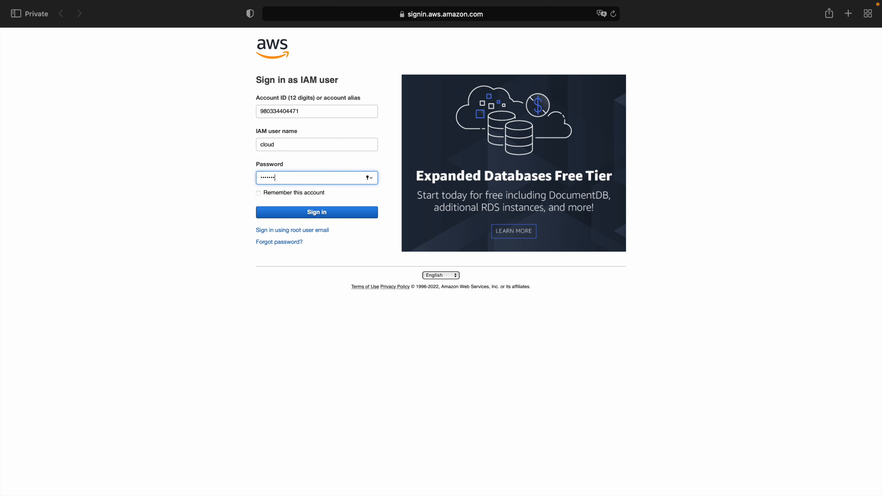
pyautogui.press('Return')
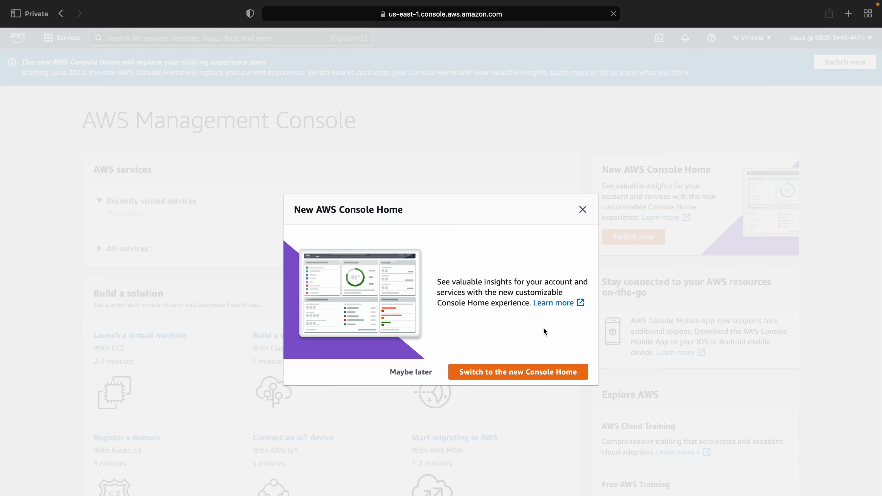
pyautogui.click(528, 371)
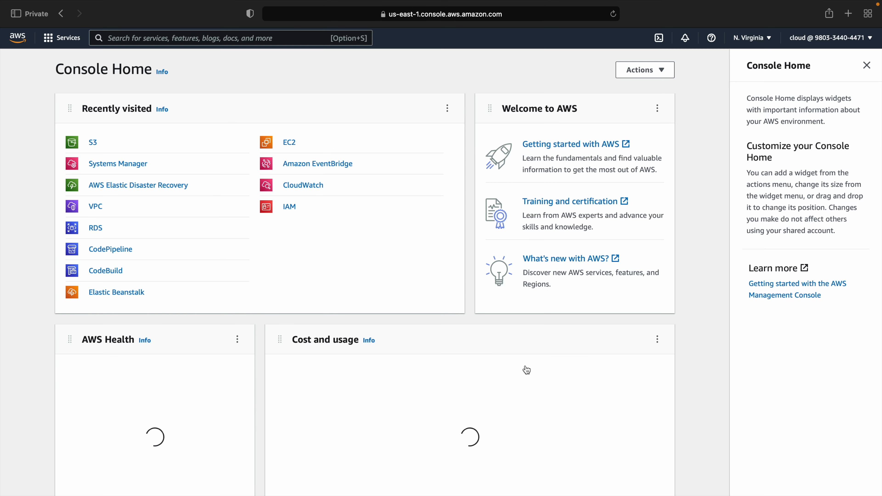
pyautogui.click(810, 41)
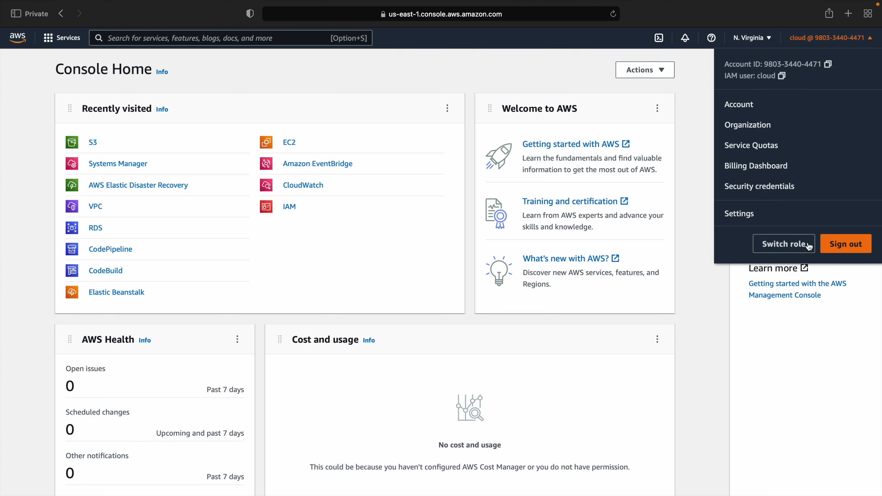
# Open the Switch Role form and paste the test account's ID
pyautogui.click(785, 245)
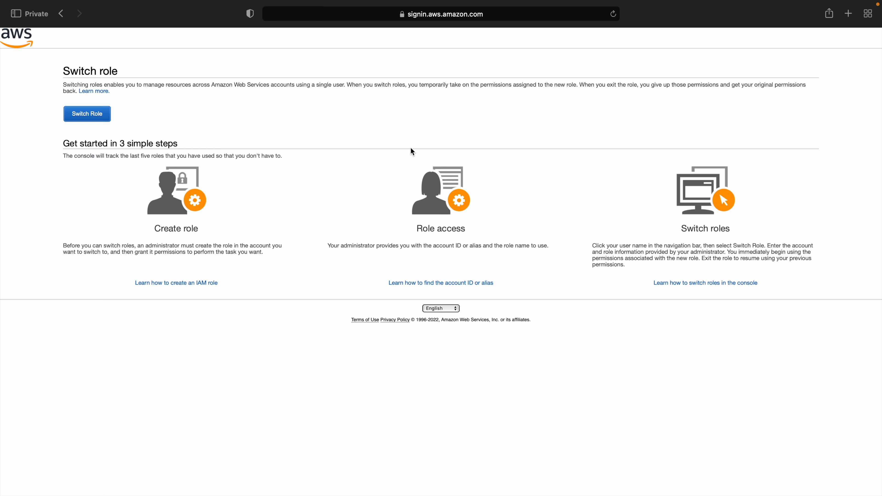
pyautogui.click(93, 116)
pyautogui.click(434, 99)
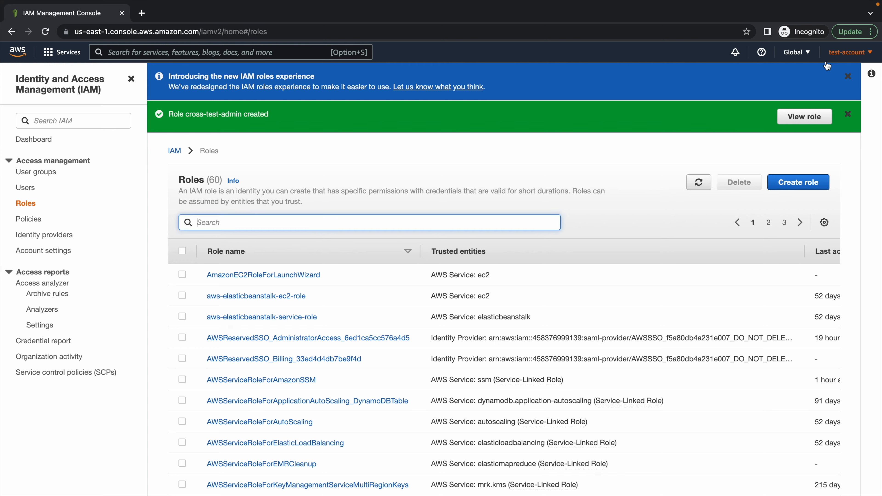
pyautogui.click(839, 58)
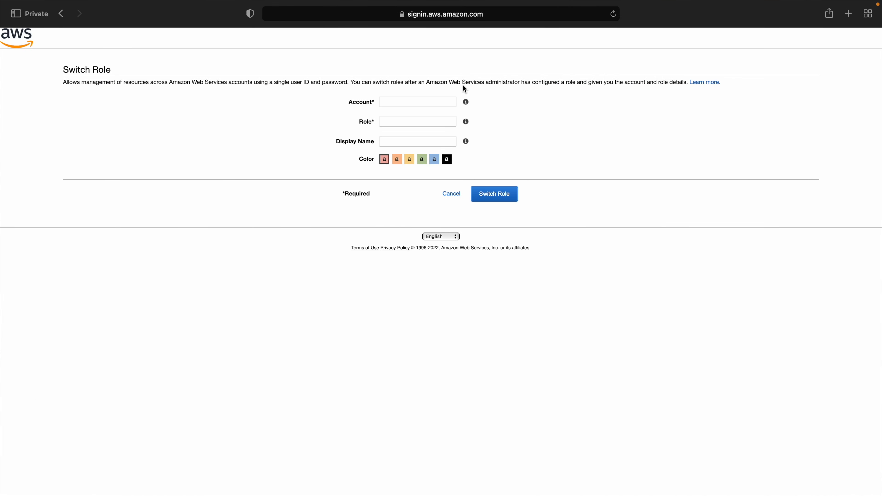
pyautogui.click(417, 100)
pyautogui.press('super+v')
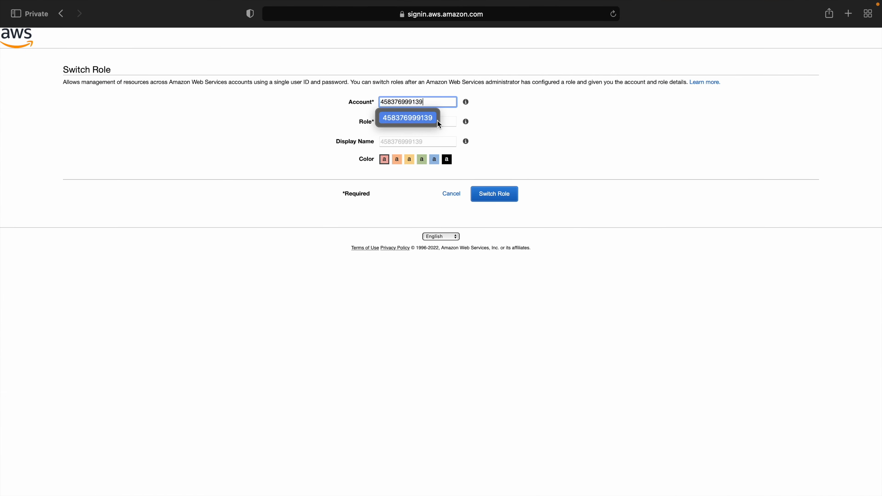
# Set role cross-test-admin, display name 'test' in orange, and submit the switch
pyautogui.click(447, 120)
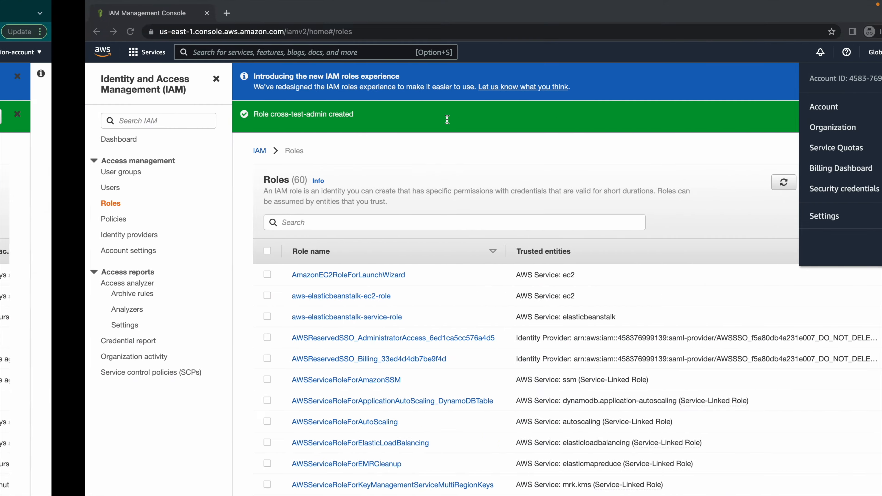
pyautogui.click(281, 227)
pyautogui.write('cross')
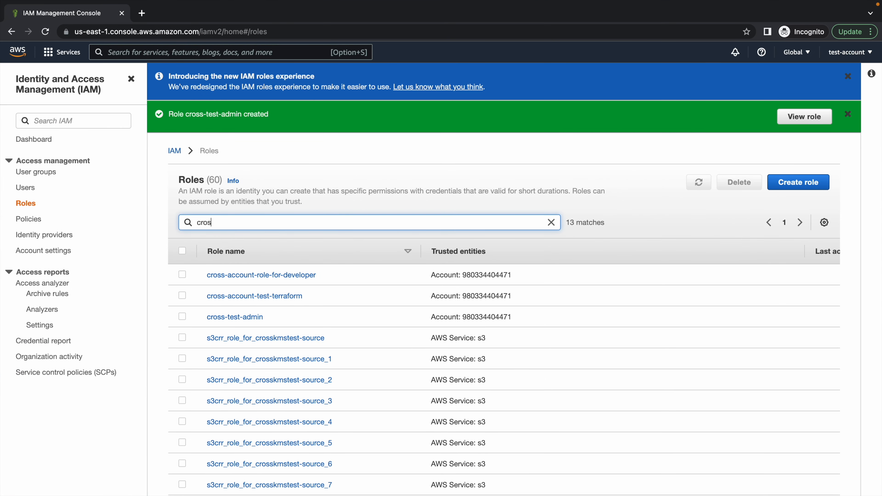
pyautogui.click(248, 317)
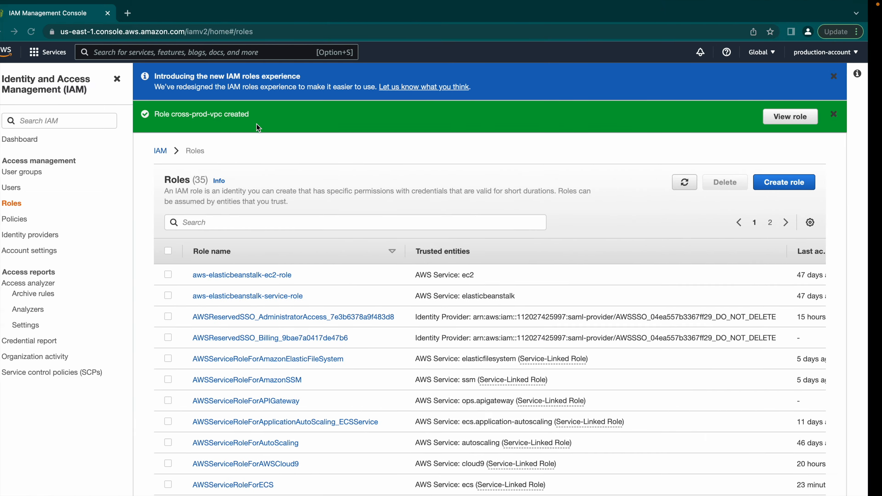
pyautogui.hotkey('ctrl', 'Left')
pyautogui.write('cross-test-admin')
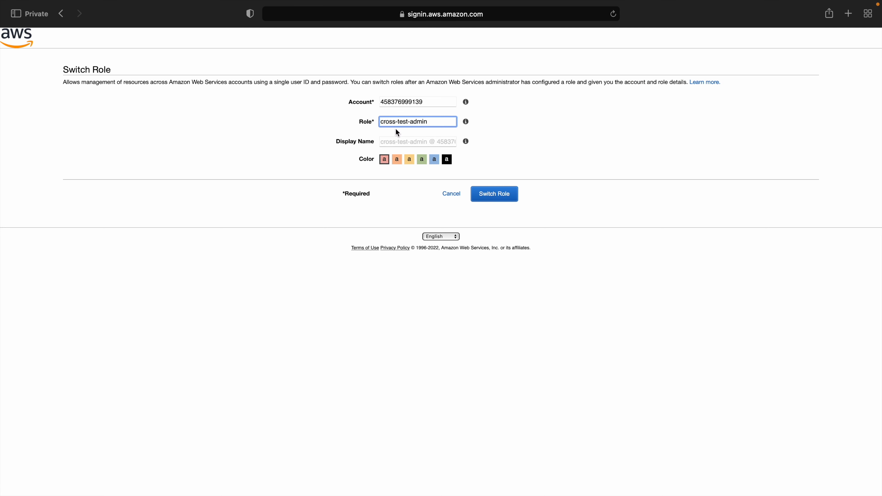
pyautogui.click(404, 141)
pyautogui.write('test')
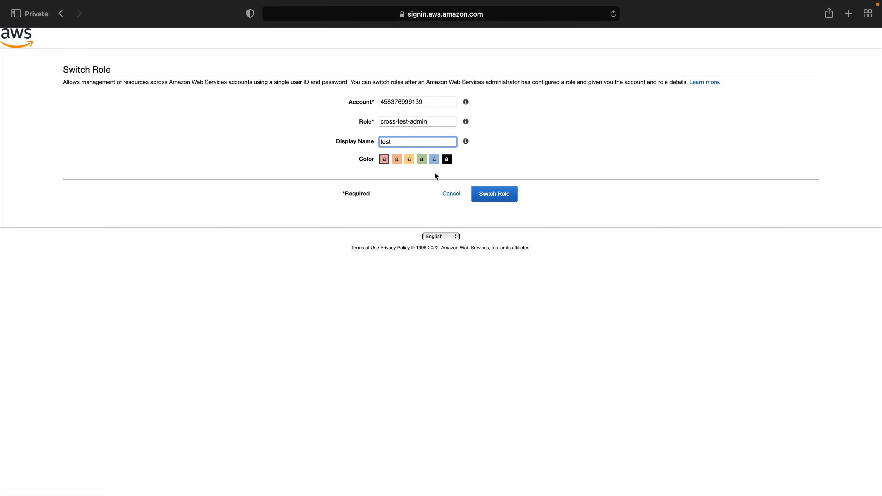
pyautogui.click(397, 159)
pyautogui.click(492, 195)
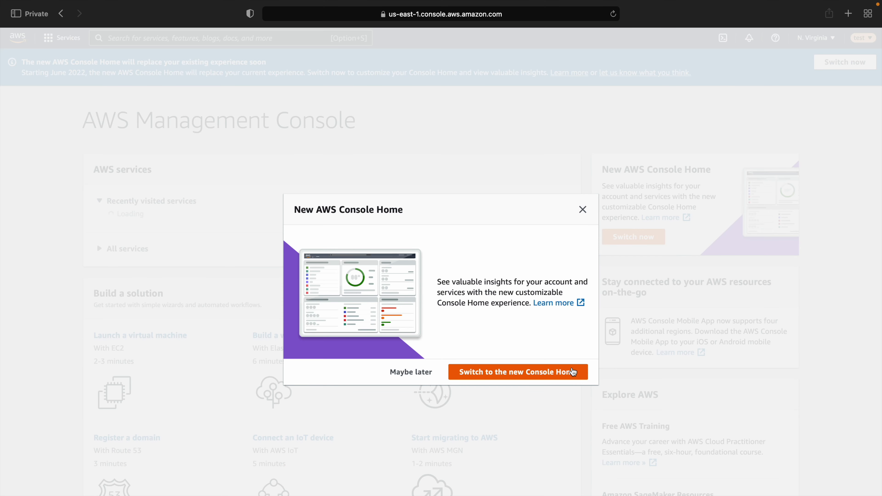
# On the new Console Home, compare the active account ID with the test account's ID
pyautogui.click(557, 372)
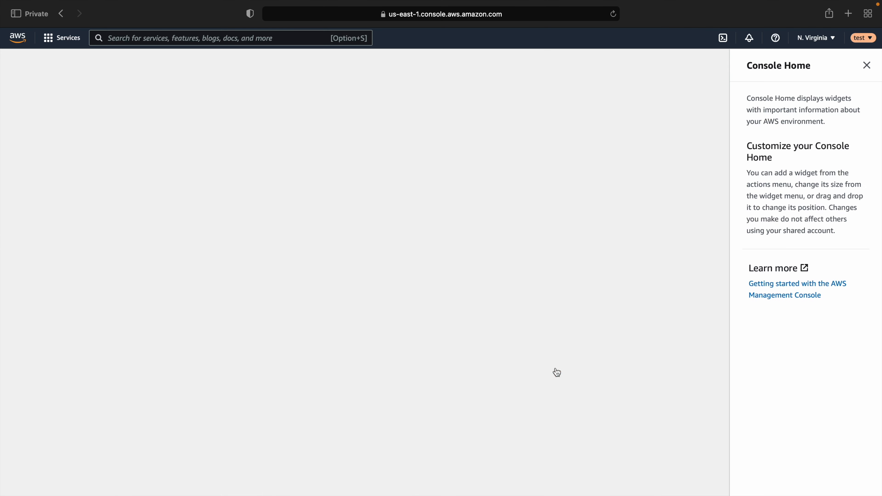
pyautogui.click(862, 38)
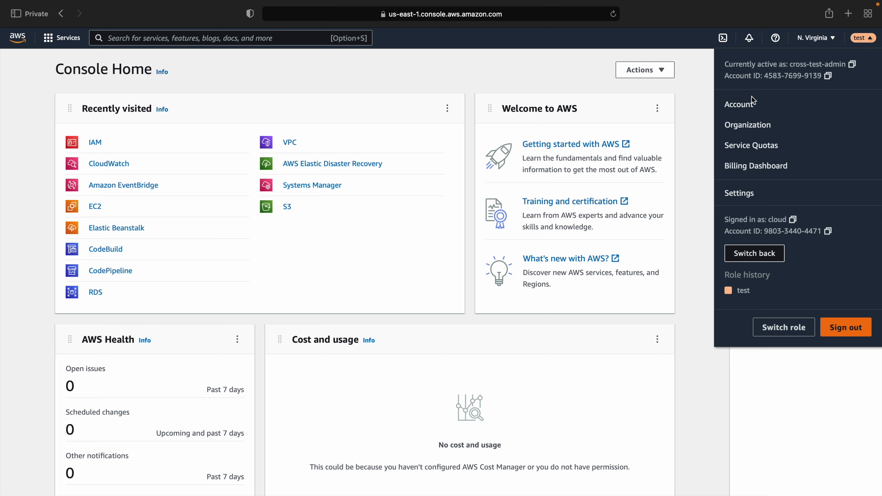
pyautogui.moveTo(764, 76); pyautogui.dragTo(821, 76)
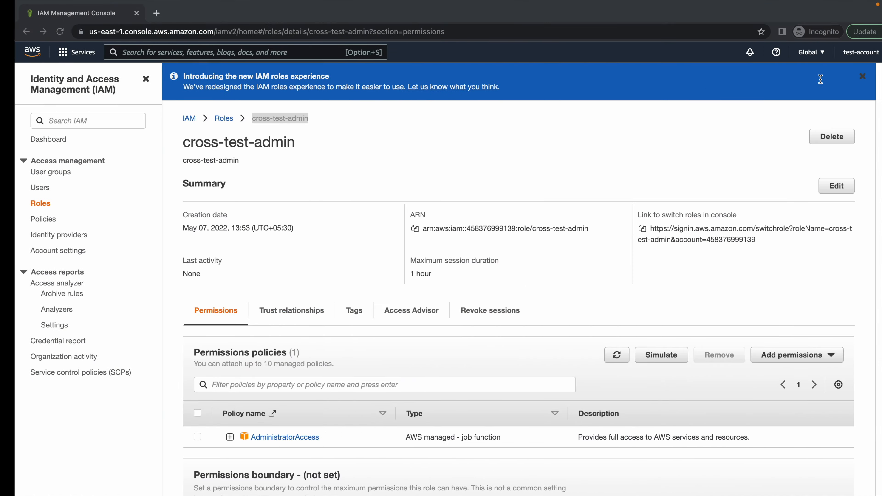
pyautogui.click(863, 55)
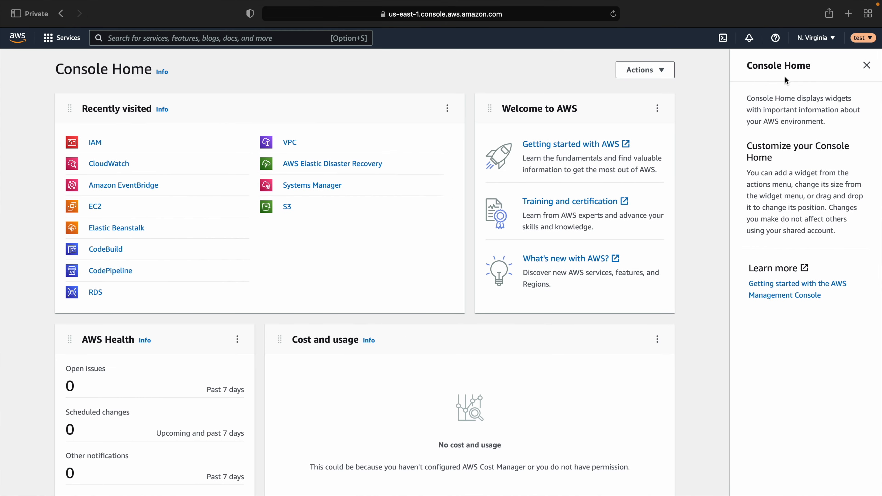
# Recheck the active role cross-test-admin and original user, then open VPC in the test account
pyautogui.click(859, 38)
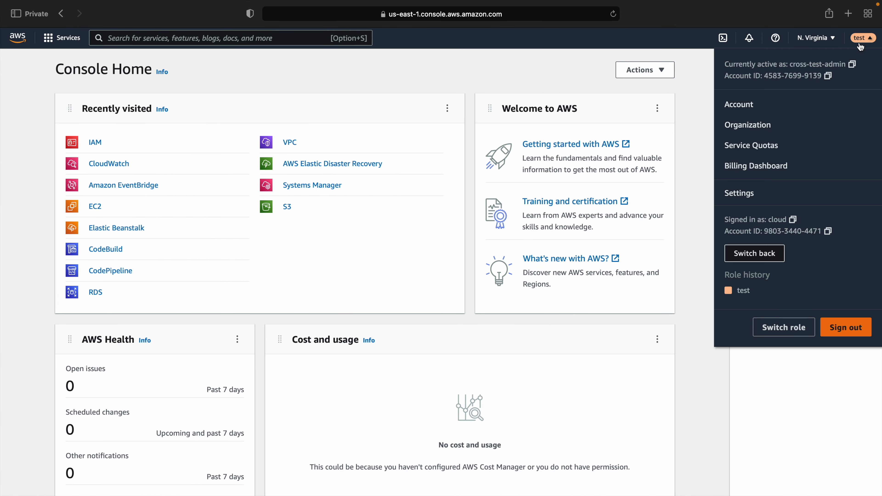
pyautogui.moveTo(765, 76); pyautogui.dragTo(820, 76)
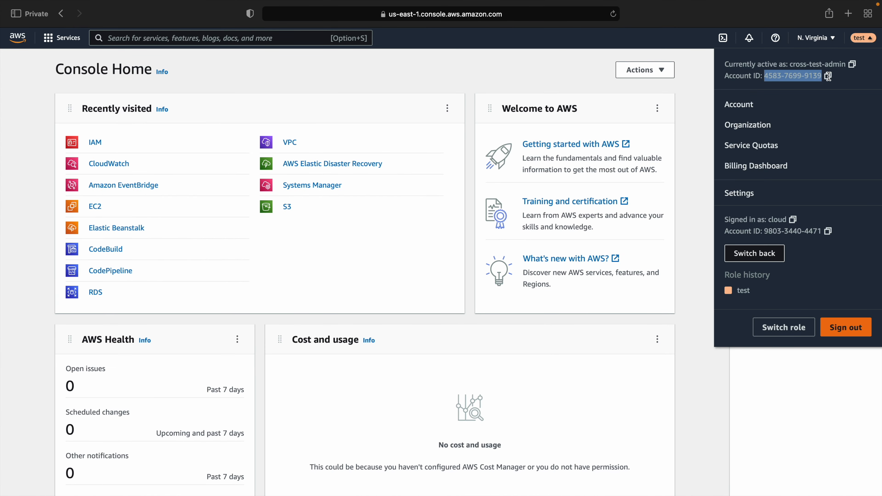
pyautogui.moveTo(790, 64); pyautogui.dragTo(853, 64)
pyautogui.click(768, 298)
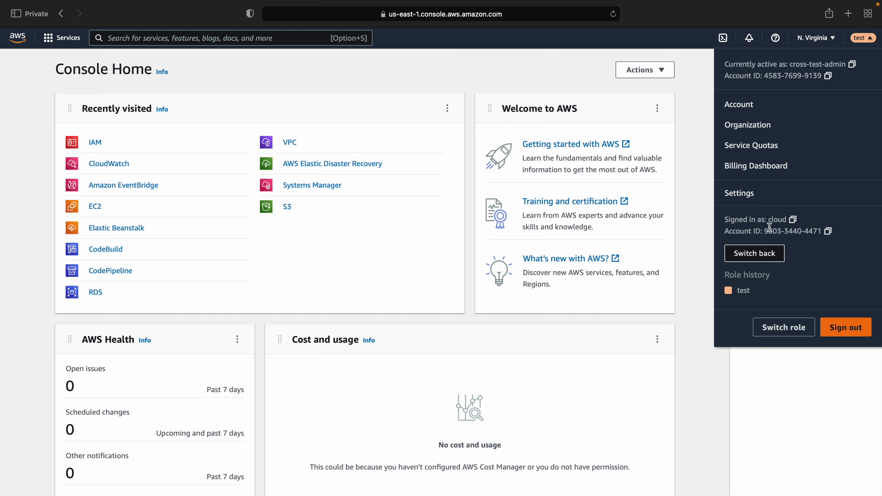
pyautogui.moveTo(767, 221); pyautogui.dragTo(821, 232)
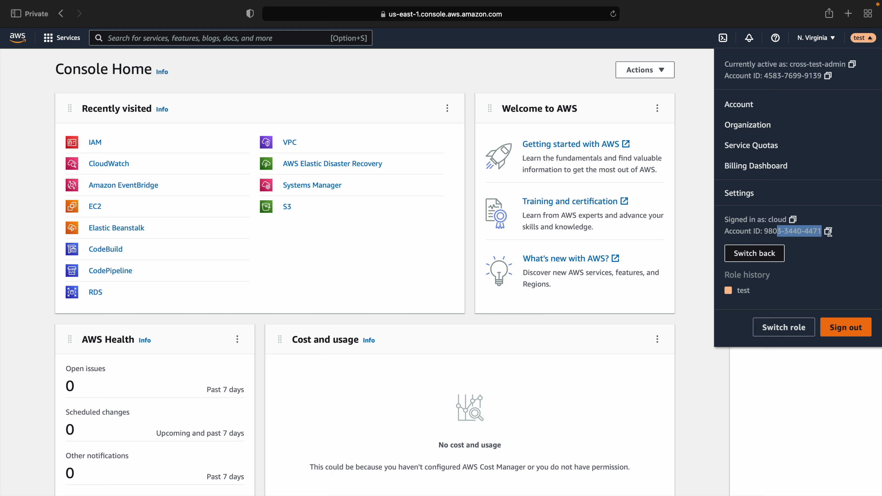
pyautogui.click(239, 257)
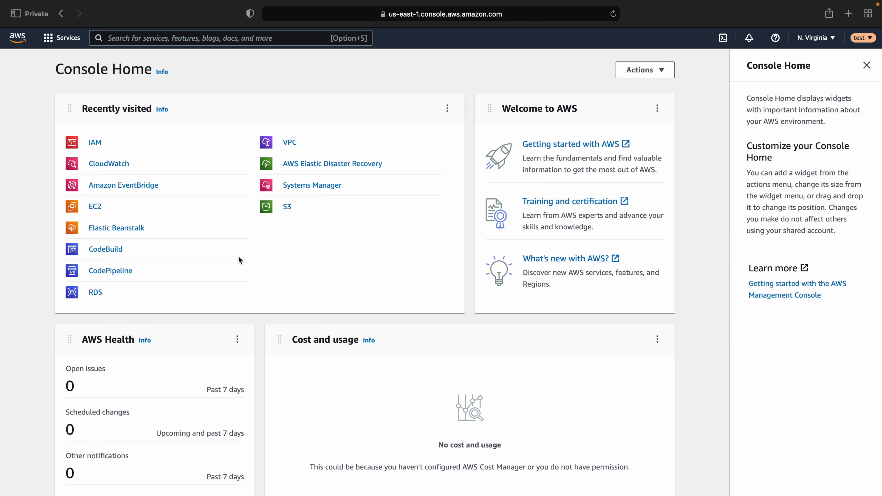
pyautogui.click(291, 145)
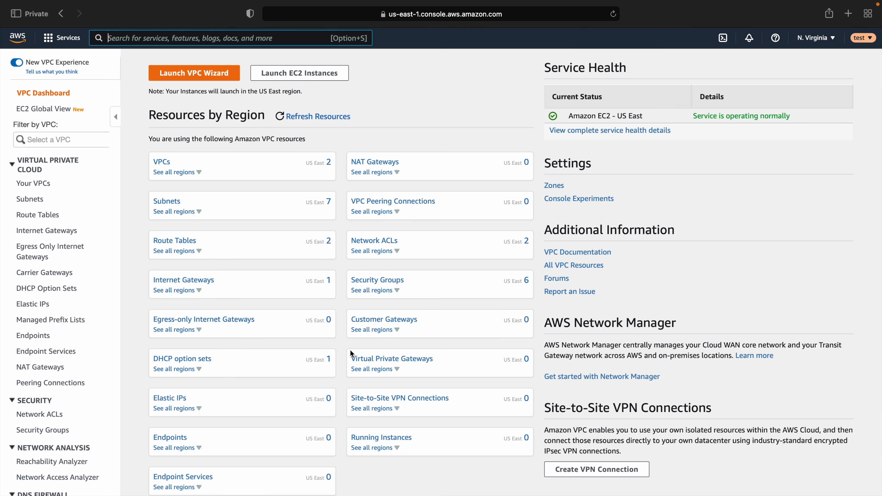
# Switch back to the original user and enter the production account ID in Switch Role
pyautogui.click(861, 38)
pyautogui.click(746, 265)
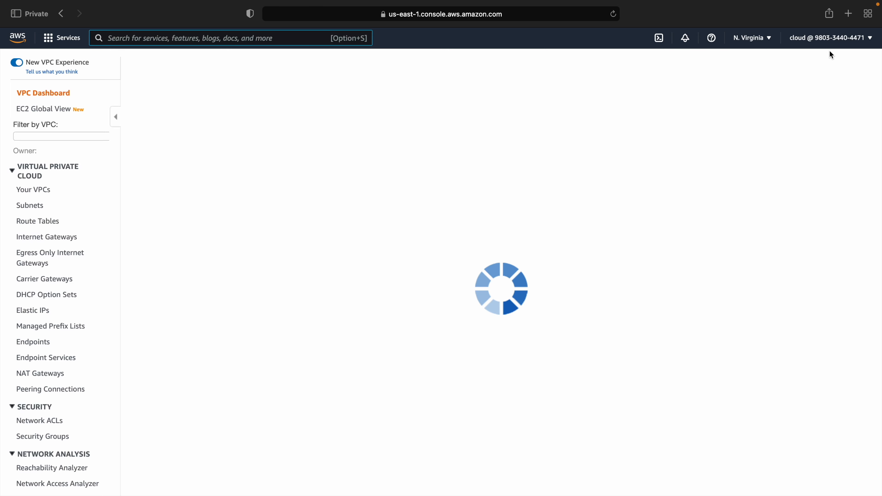
pyautogui.click(830, 39)
pyautogui.click(794, 299)
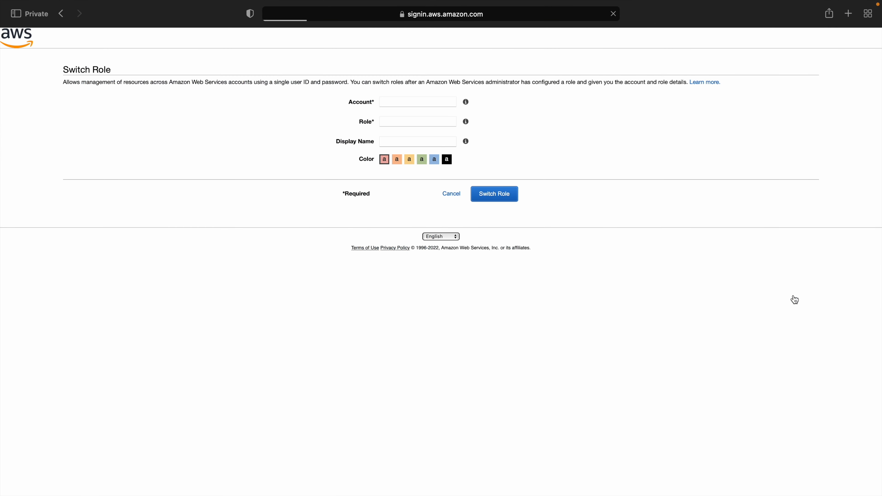
pyautogui.click(427, 98)
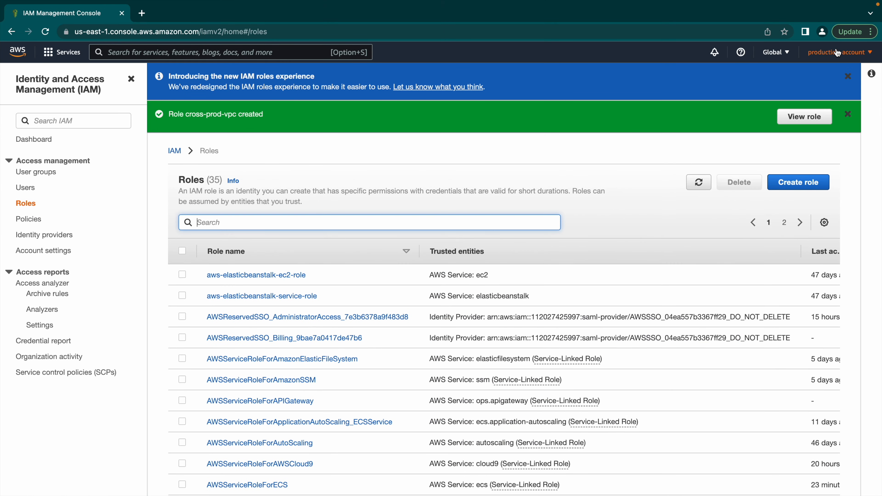
pyautogui.click(875, 53)
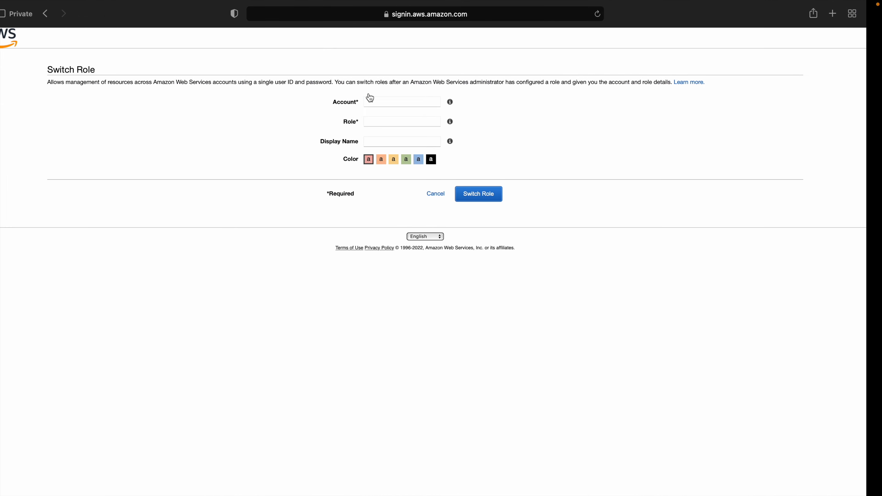
pyautogui.click(403, 102)
pyautogui.press('super+v')
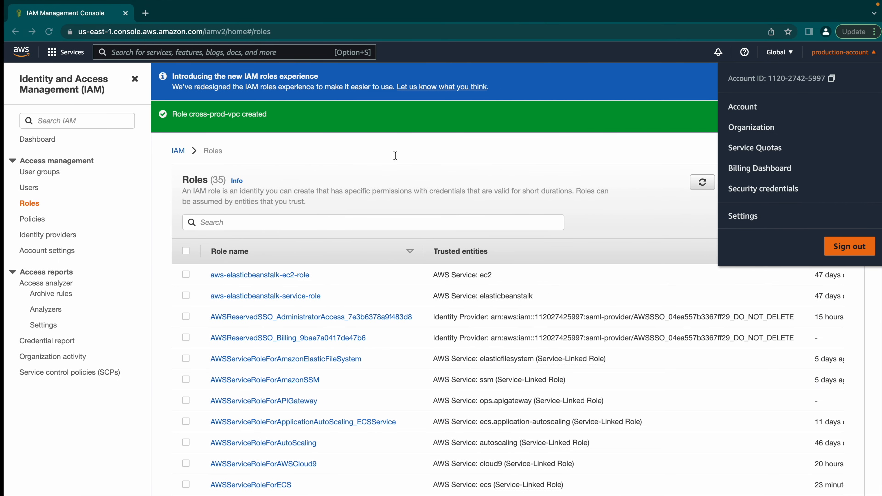
# Set role cross-prod-vpc, display name 'prod' in green, and submit the switch
pyautogui.click(363, 223)
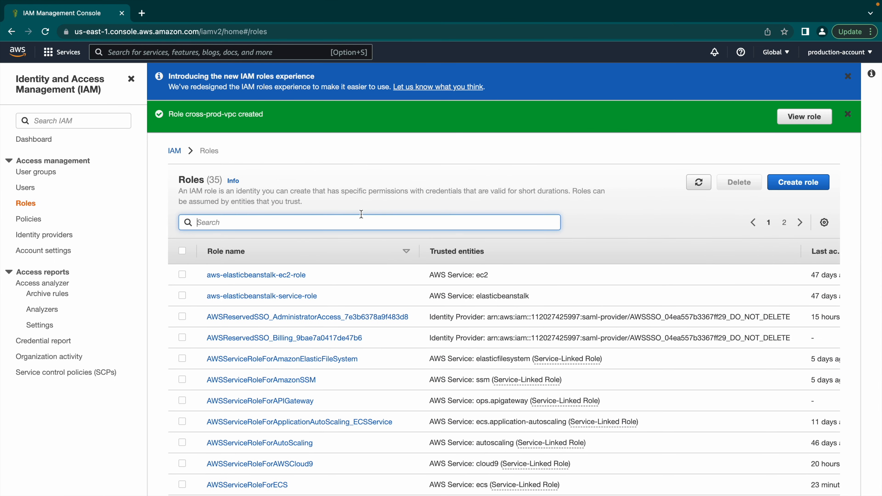
pyautogui.write('cross')
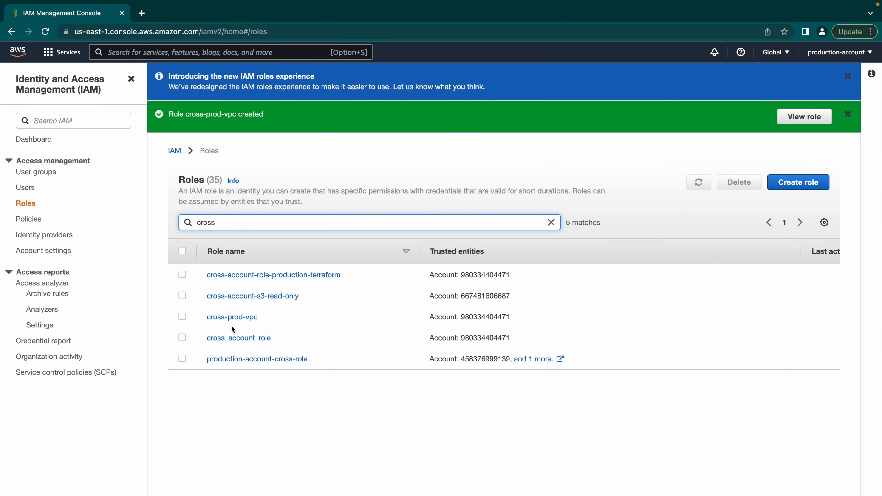
pyautogui.click(232, 317)
pyautogui.moveTo(300, 122); pyautogui.dragTo(273, 122)
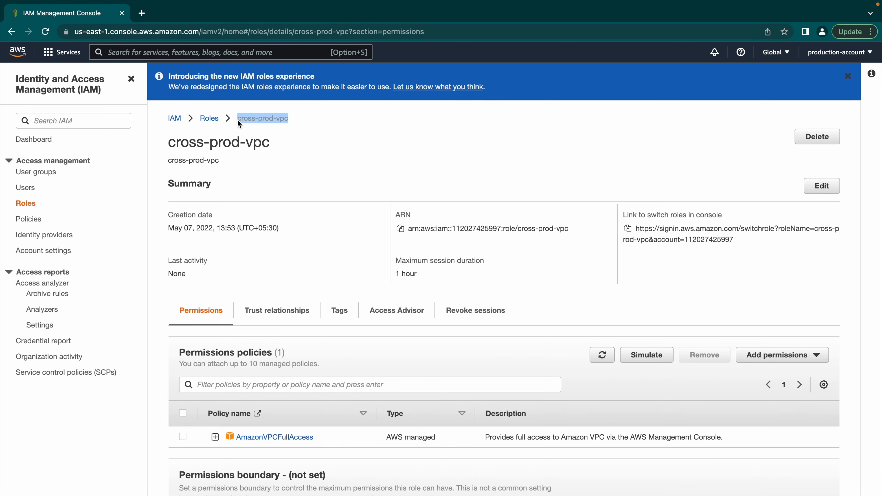
pyautogui.hotkey('ctrl', 'Left')
pyautogui.click(389, 121)
pyautogui.write('cross-prod-vpc')
pyautogui.click(401, 142)
pyautogui.write('p')
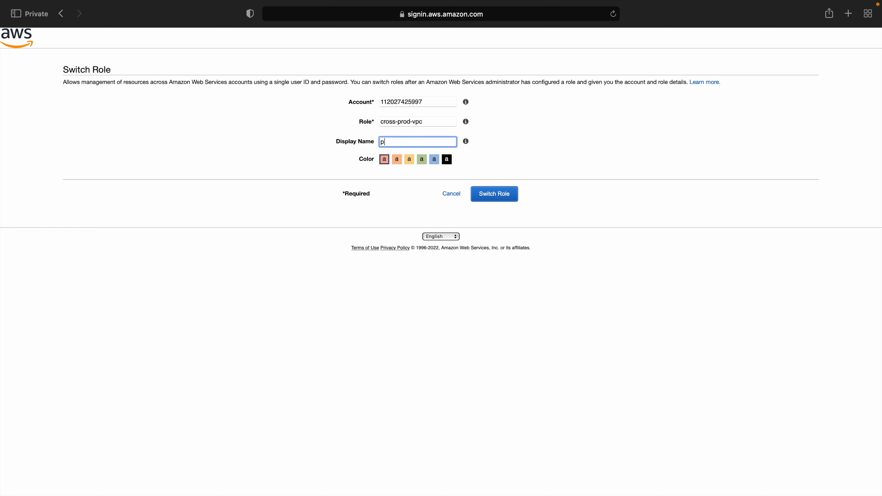
pyautogui.write('rod')
pyautogui.click(426, 160)
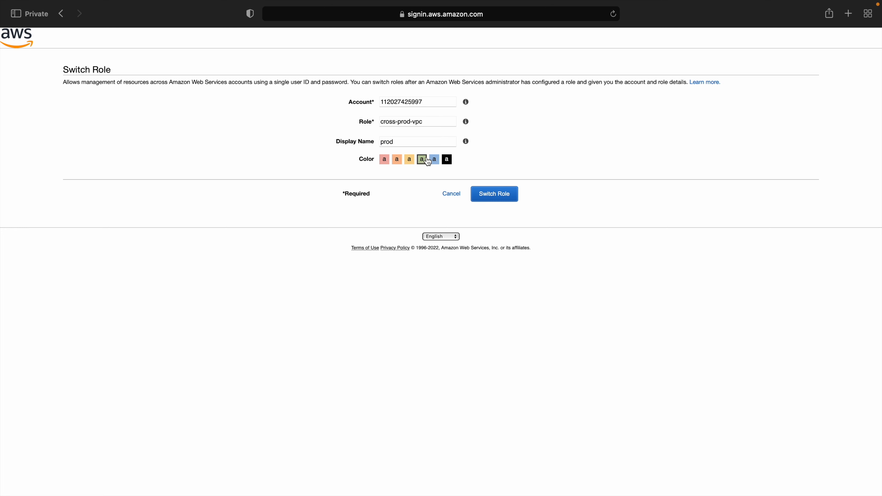
pyautogui.click(497, 200)
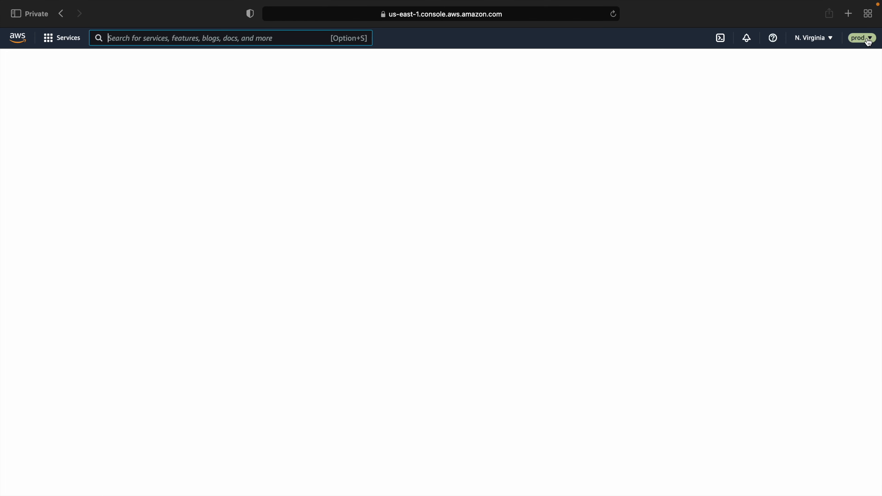
# Confirm the active role is cross-prod-vpc in the account menu, then refresh the VPC resource counts
pyautogui.click(867, 39)
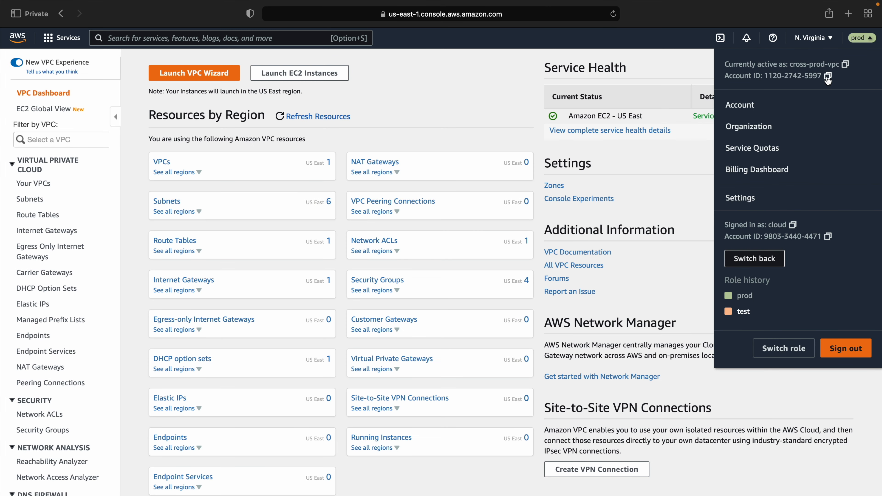
pyautogui.moveTo(793, 65); pyautogui.dragTo(851, 65)
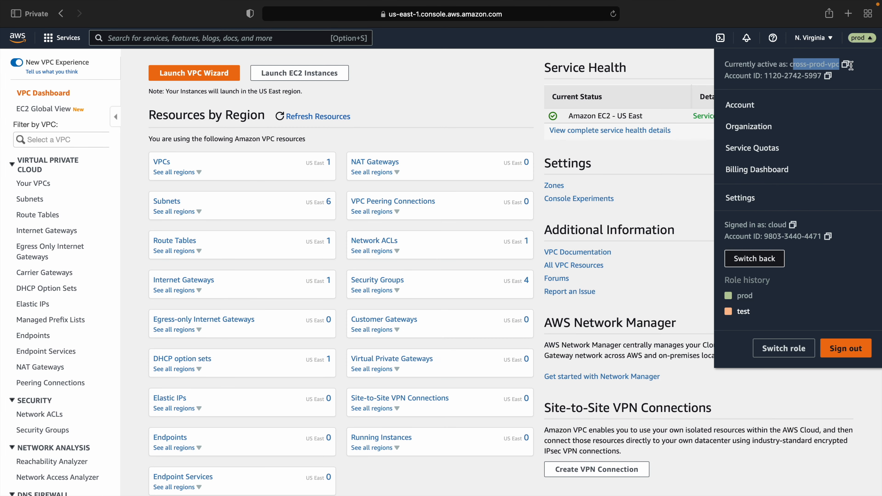
pyautogui.click(779, 188)
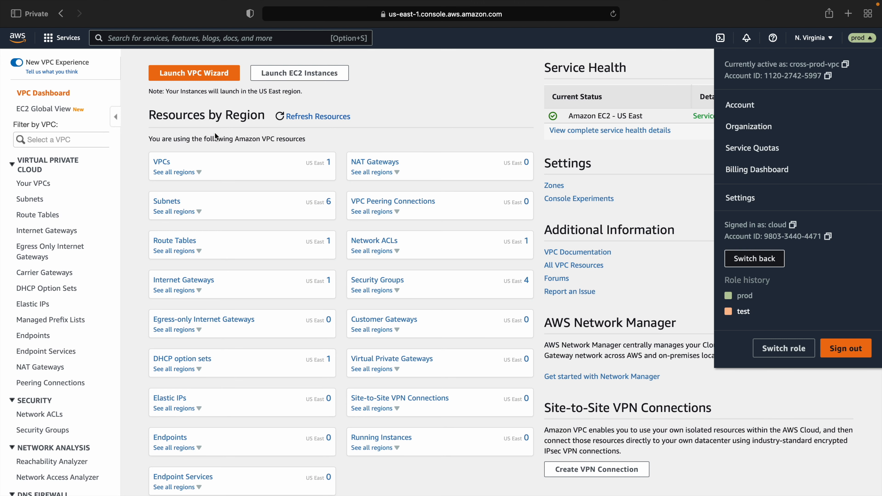
pyautogui.click(406, 102)
pyautogui.click(295, 118)
# Search for 'iam', open IAM as the prod role, and highlight the permission-denied error
pyautogui.click(156, 39)
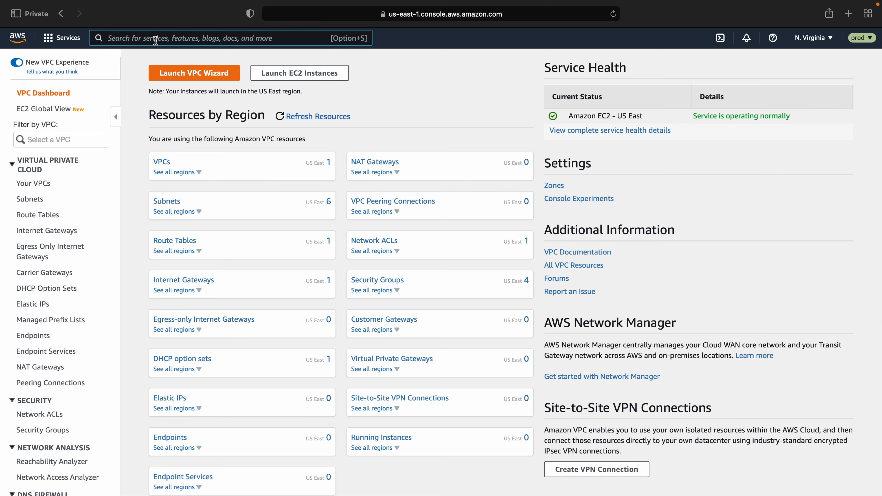
pyautogui.write('iam')
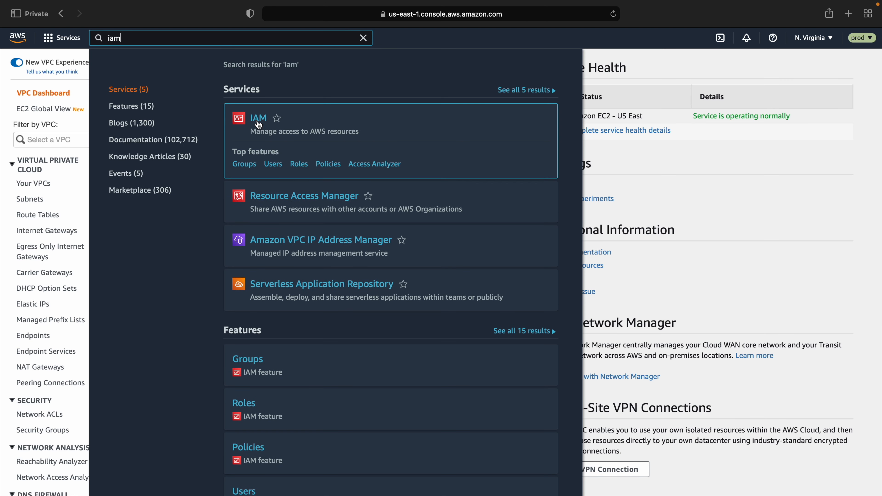
pyautogui.click(259, 125)
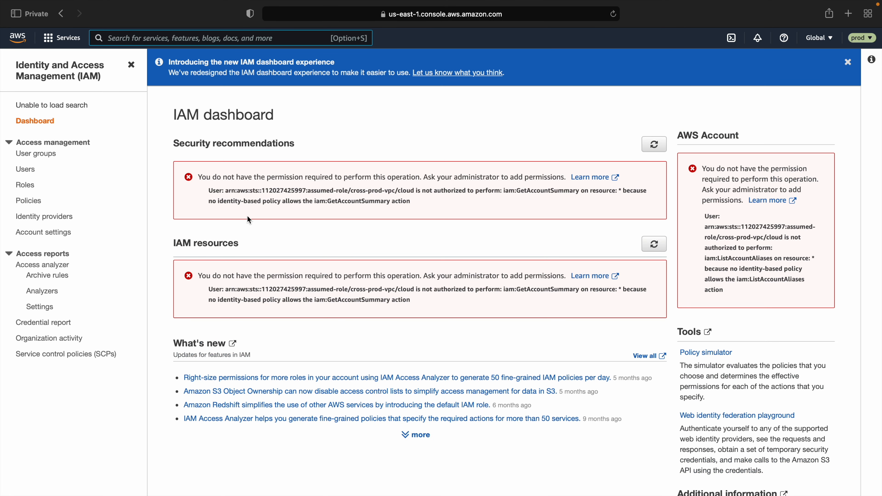
pyautogui.moveTo(202, 178); pyautogui.dragTo(474, 197)
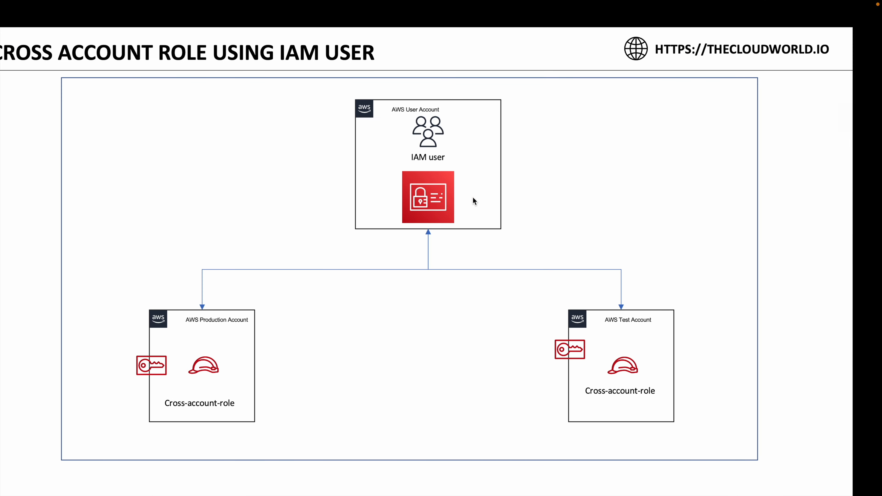
# Advance to the 'Cross Account Role Using 3rd Party Tool' slide
pyautogui.press('Right')
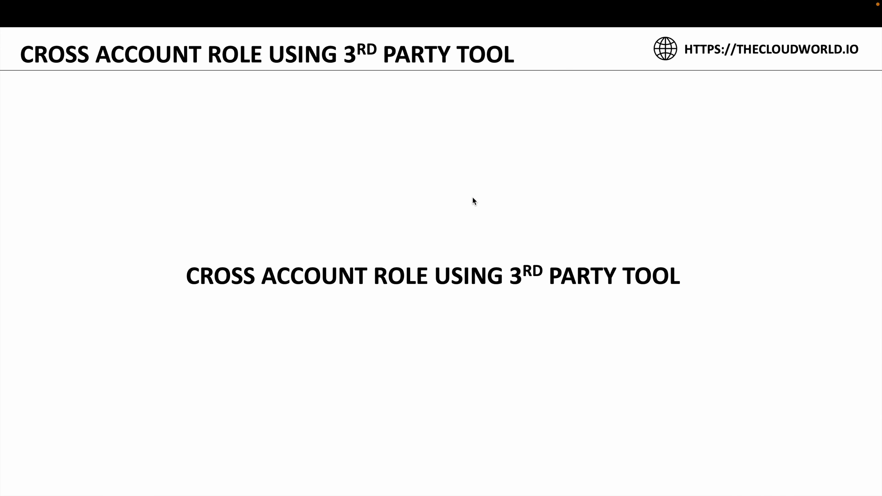